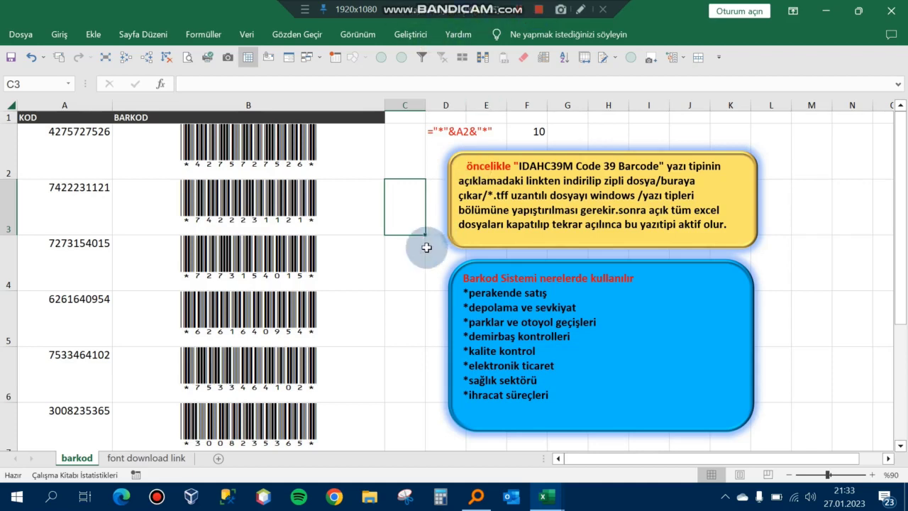
Review the barcode formulas in B2–B4, then add a new Sayfa1 sheet as the last tab
left_click(267, 141)
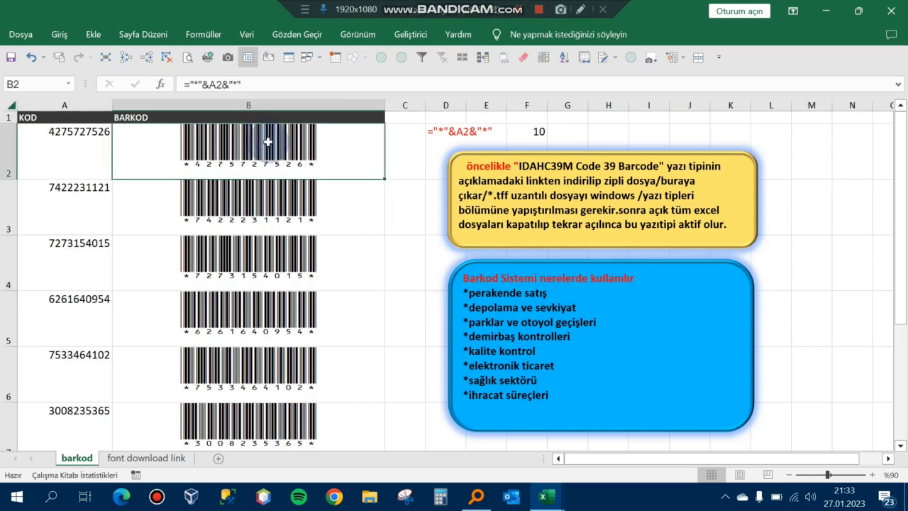
left_click(342, 214)
left_click(351, 264)
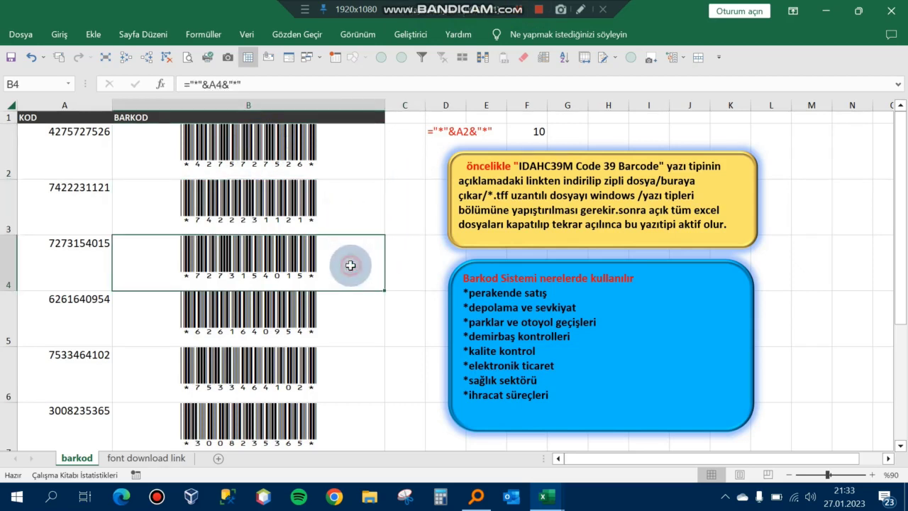
left_click(219, 458)
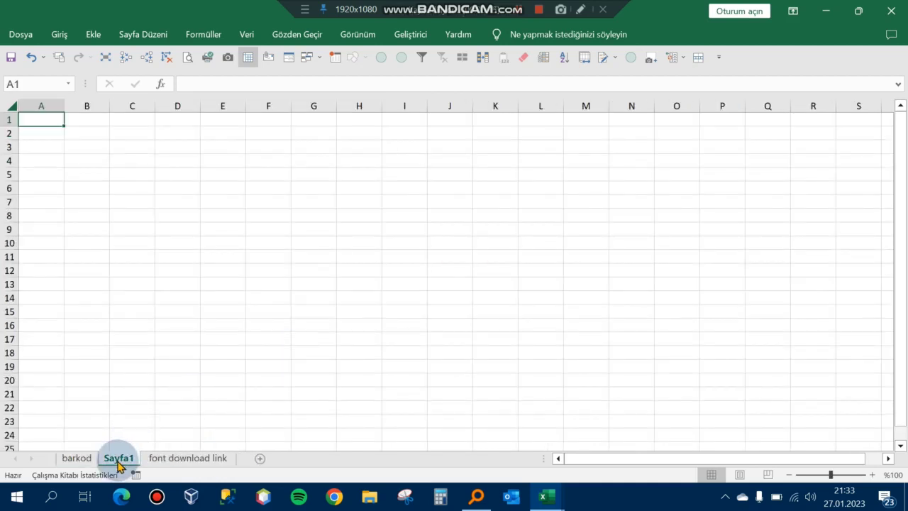
left_click_drag(119, 463, 245, 447)
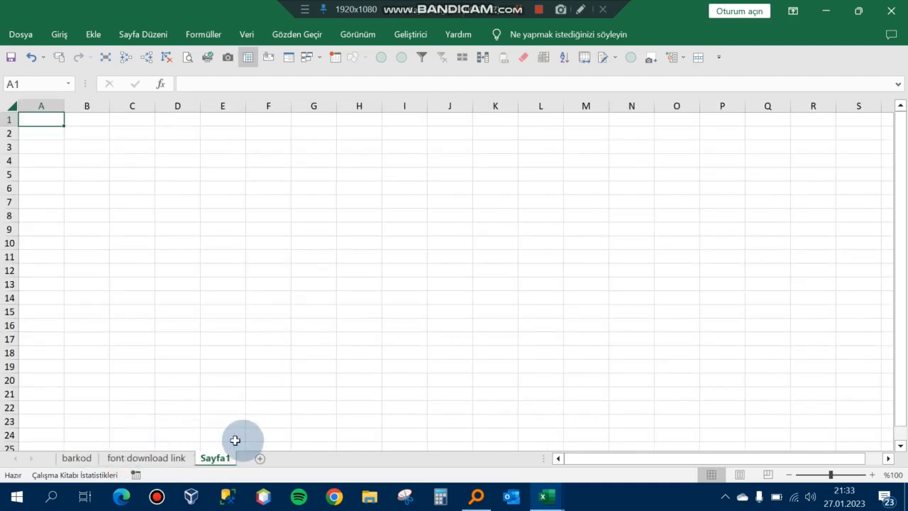
Copy the KOD and BARKOD headers from the barkod sheet into Sayfa1 A1:B1
left_click(78, 460)
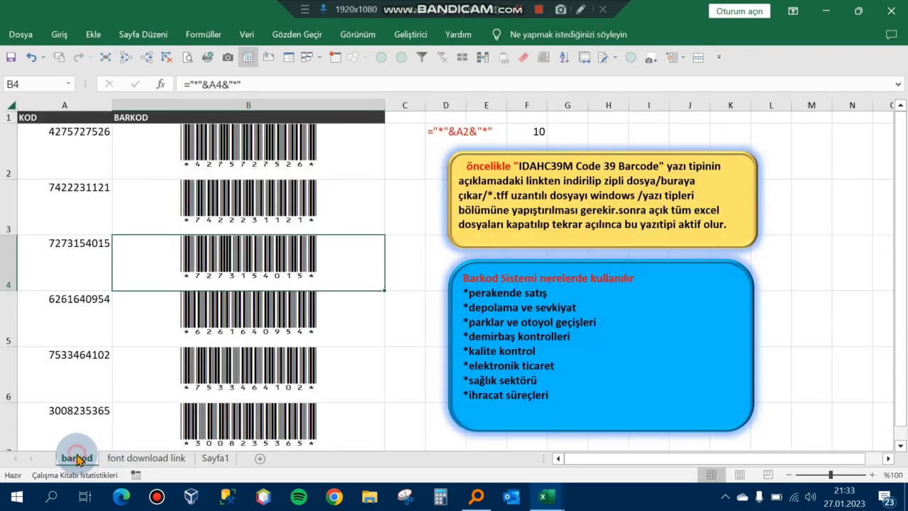
left_click(78, 119)
key("shift+Right")
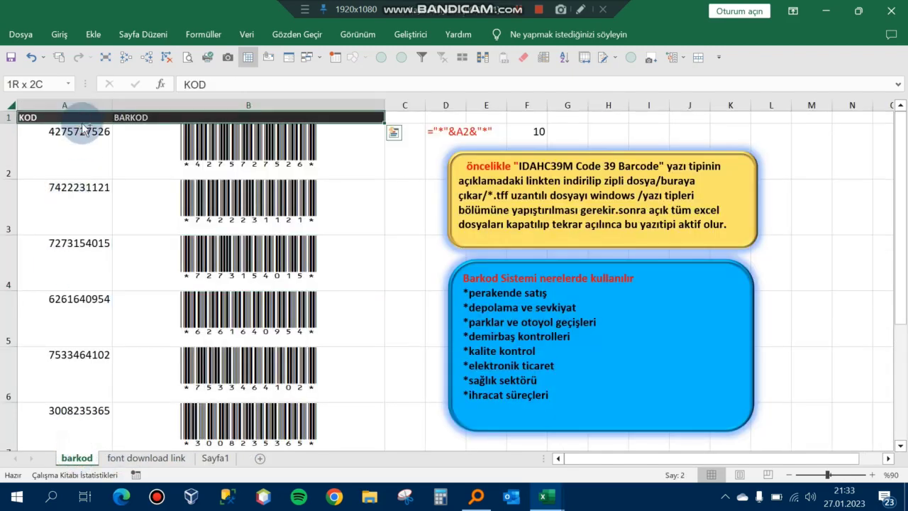
key("ctrl+c")
left_click(215, 459)
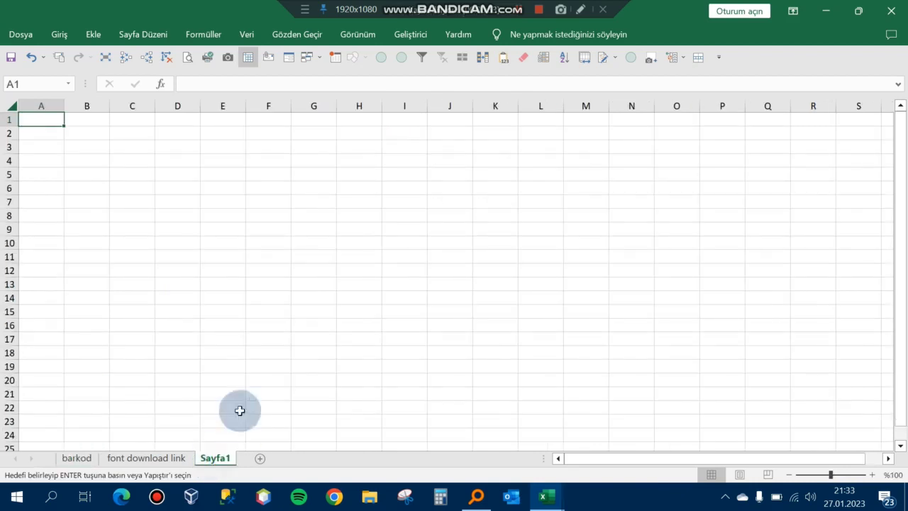
key("ctrl+v")
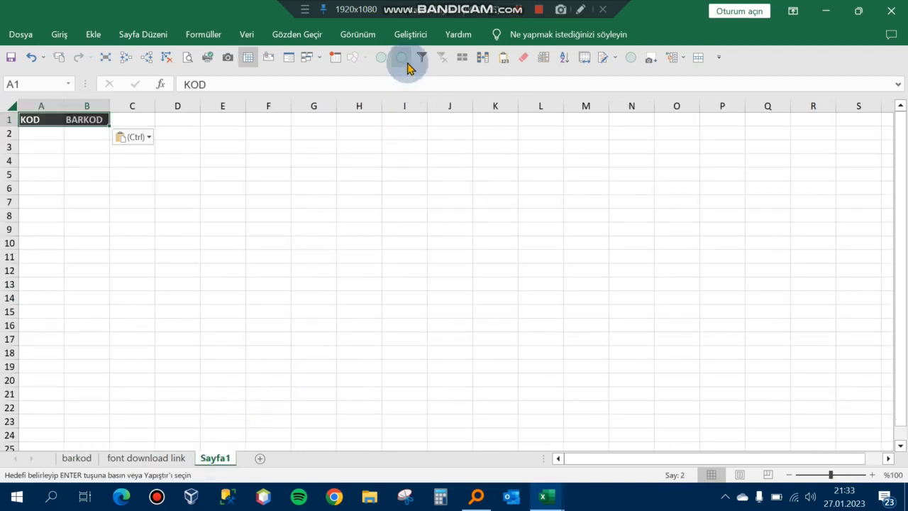
Widen the KOD and BARKOD columns on Sayfa1, then return to the barkod sheet
left_click(403, 57)
mouse_move(42, 106)
left_mouse_down()
mouse_move(122, 105)
mouse_move(235, 122)
left_mouse_up()
left_click(127, 268)
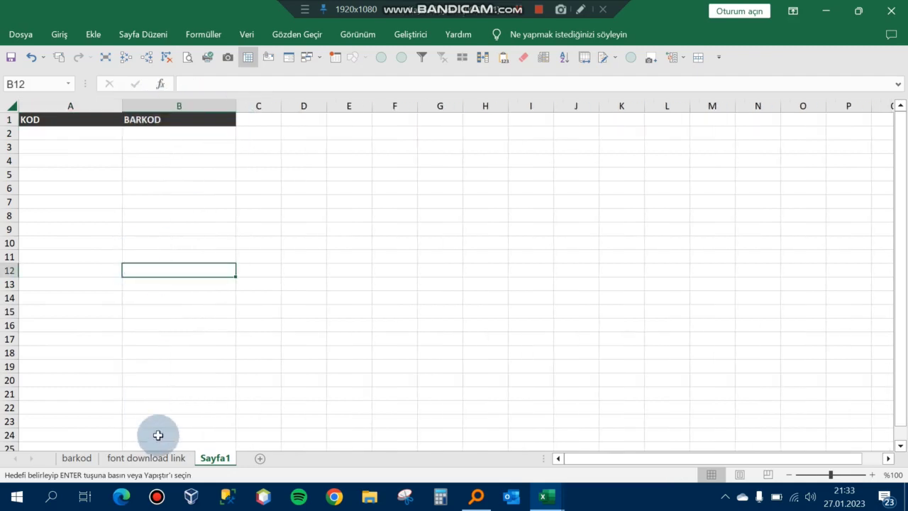
left_click(160, 459)
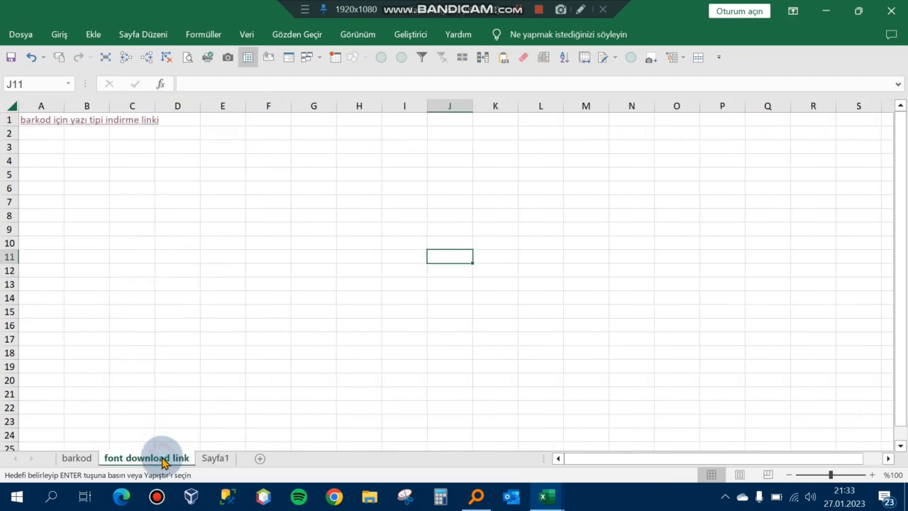
left_click(79, 459)
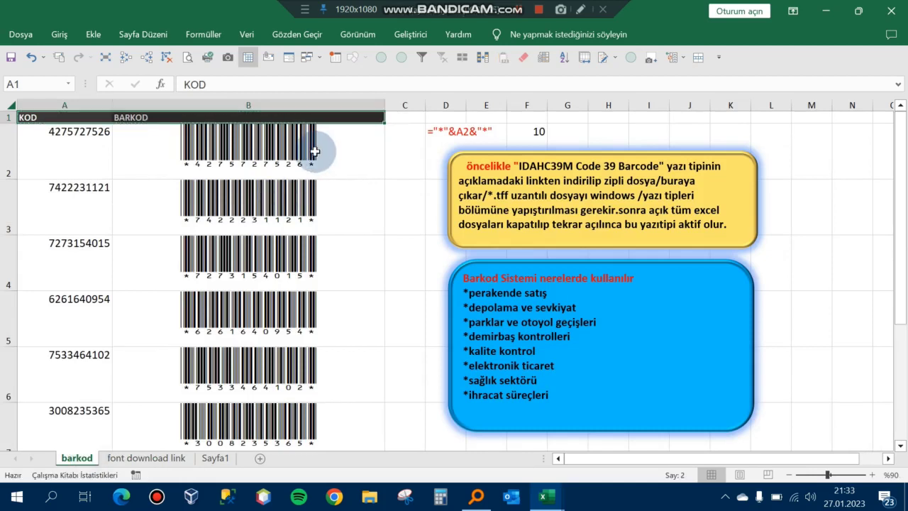
Check the existing row height of row 2 on the barkod sheet
left_click(7, 151)
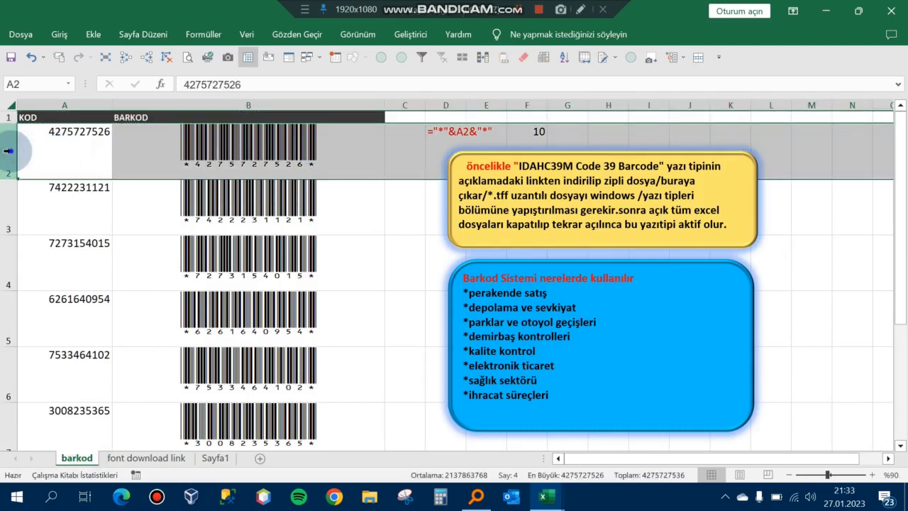
right_click(8, 151)
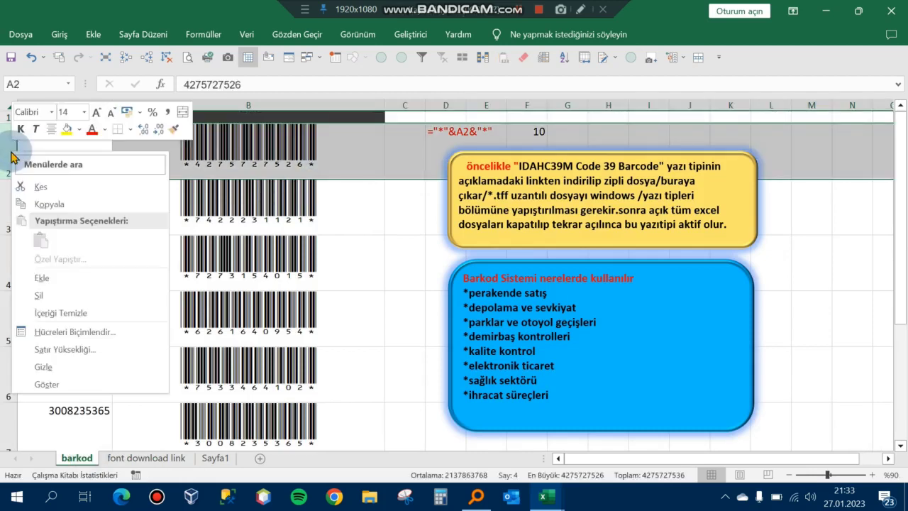
left_click(104, 355)
key("Return")
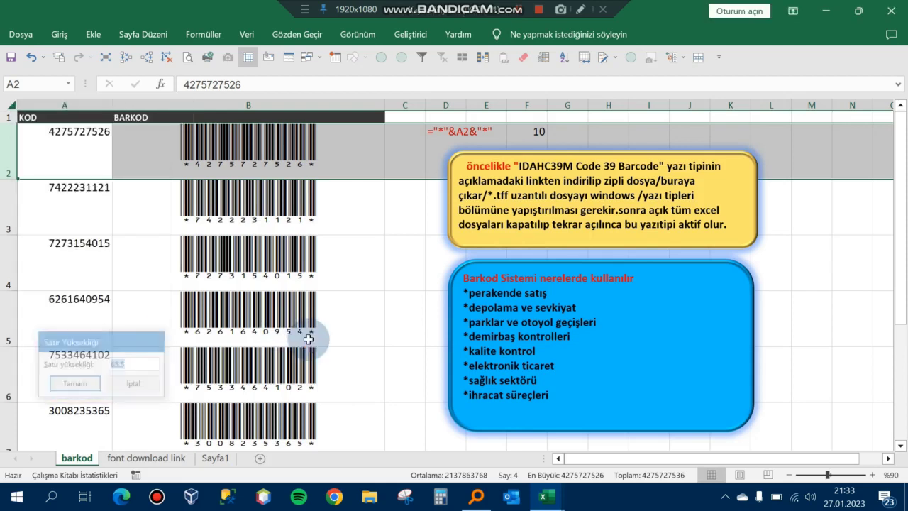
Set rows 2–15 of Sayfa1 to a row height of 65,5
left_click(226, 462)
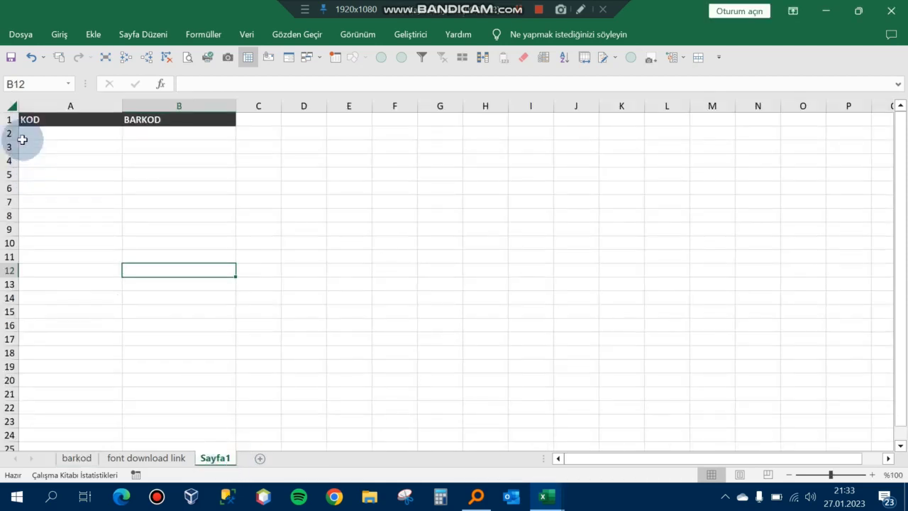
left_click_drag(10, 133, 16, 314)
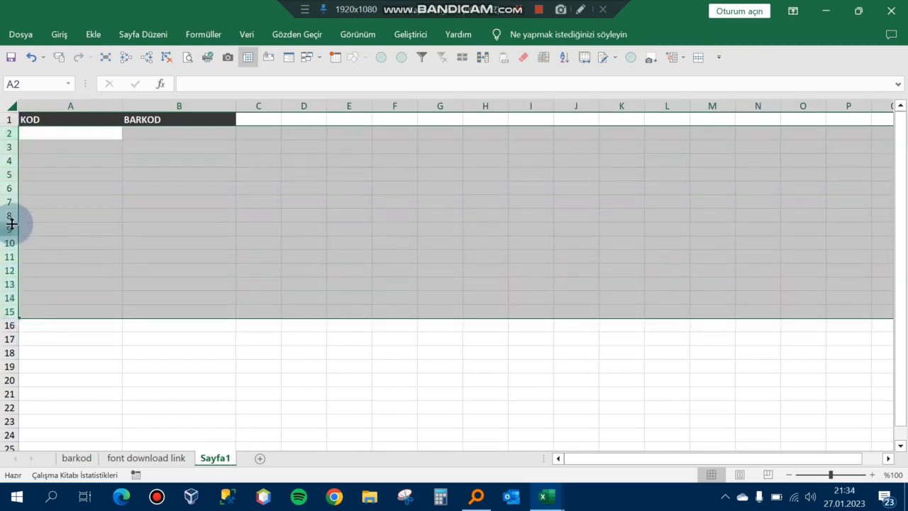
right_click(8, 230)
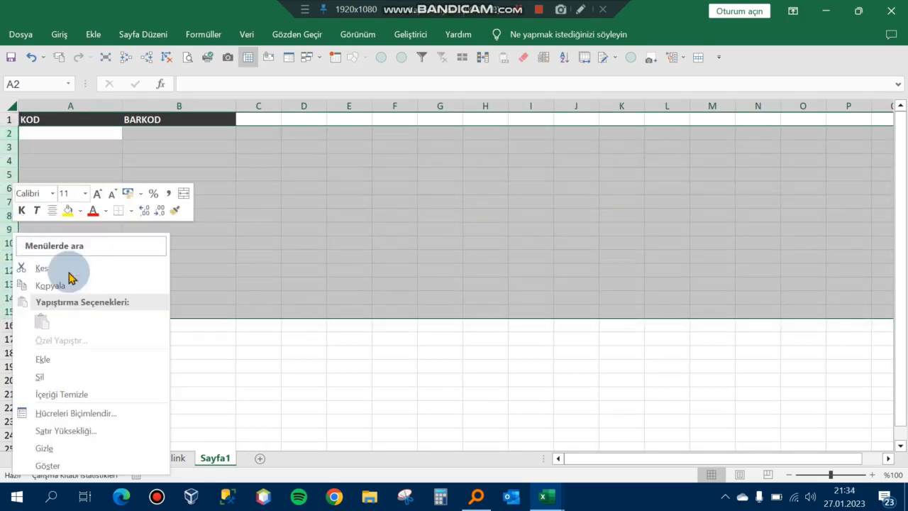
left_click(90, 431)
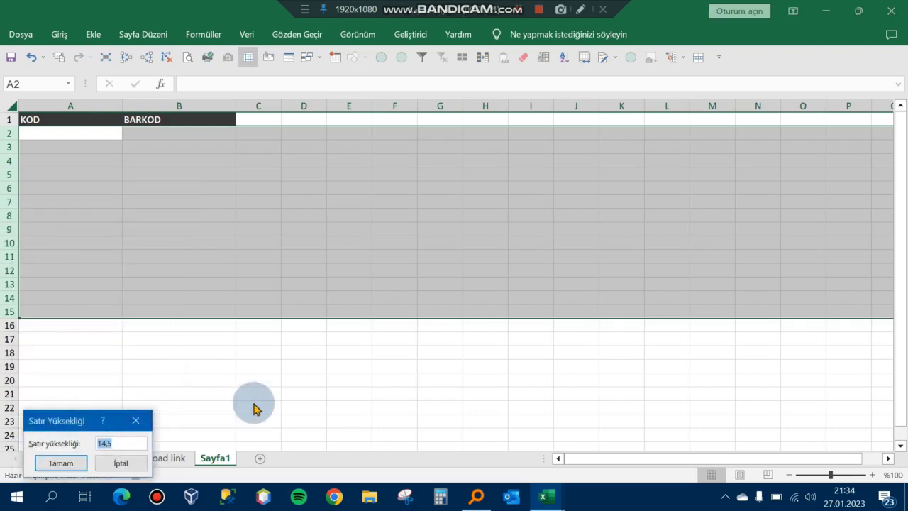
type("65,5")
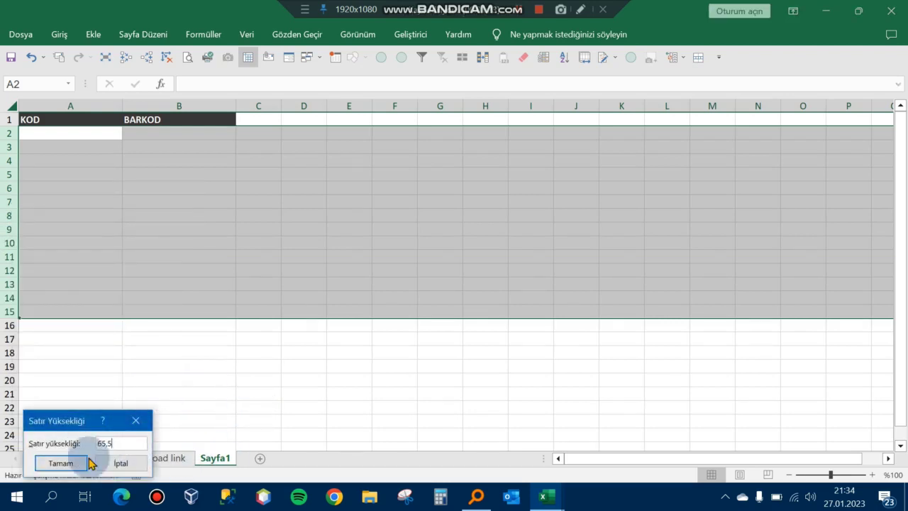
left_click(63, 463)
left_click(177, 279)
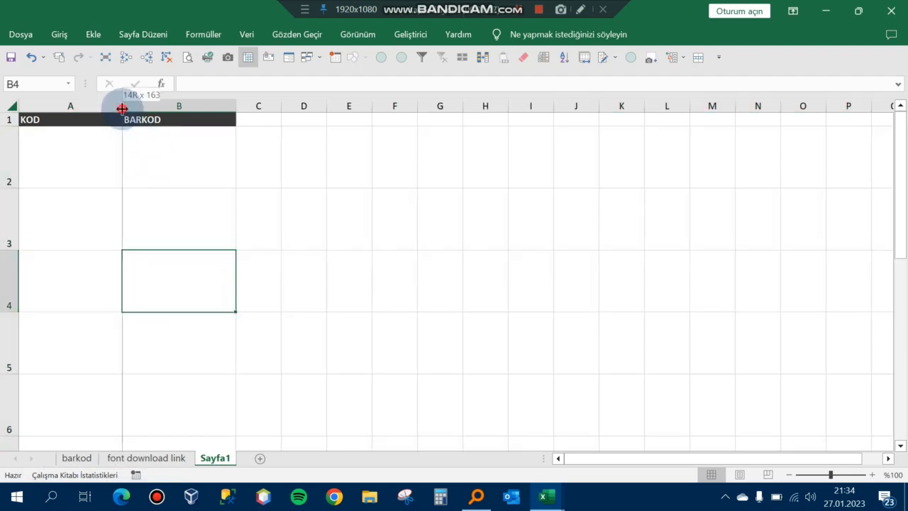
Widen columns A and B on Sayfa1 to match the barkod sheet layout
left_click_drag(125, 112, 169, 108)
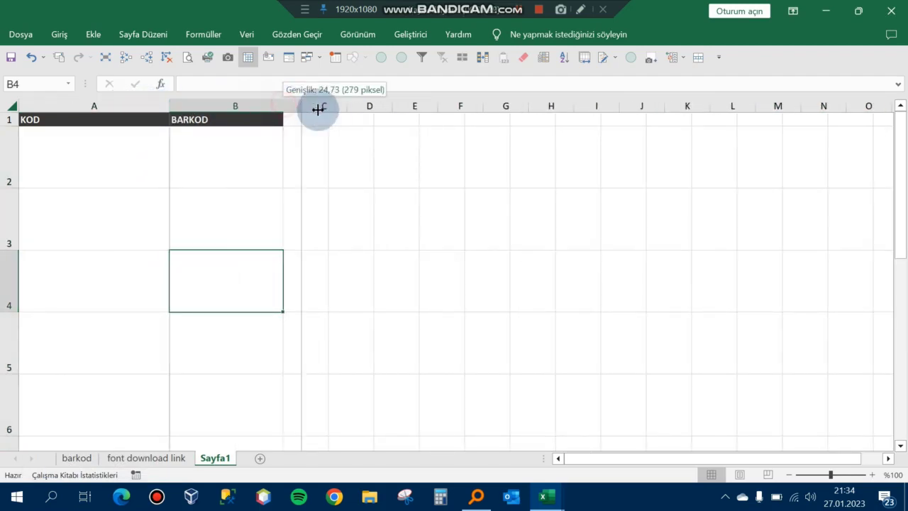
left_click_drag(283, 104, 318, 105)
left_click(83, 460)
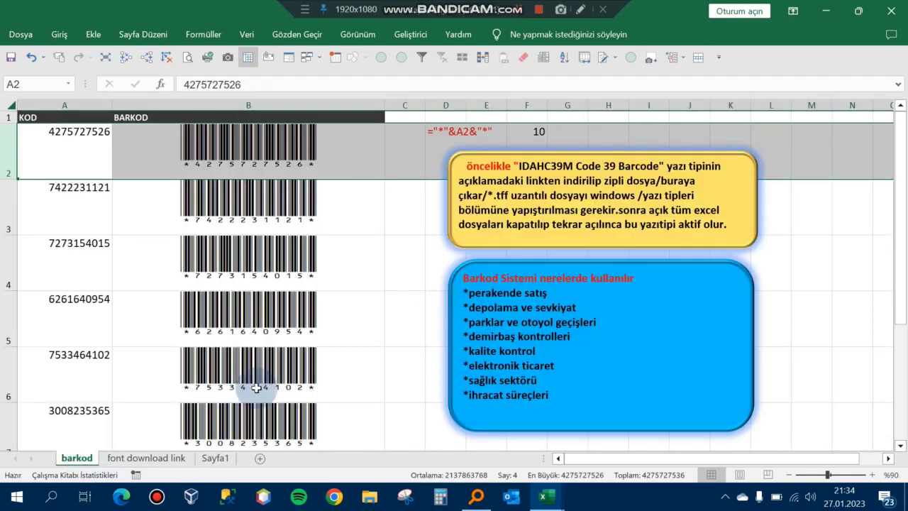
left_click(71, 158)
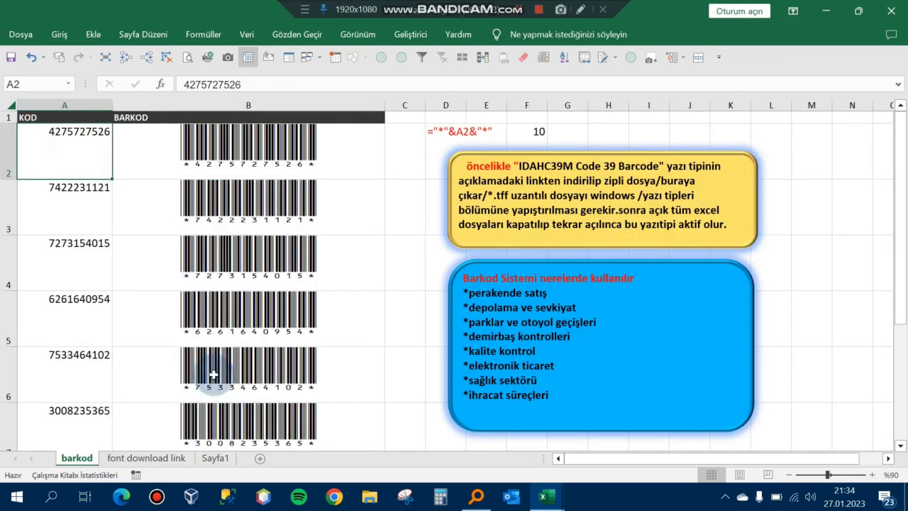
left_click(216, 458)
left_click(114, 155)
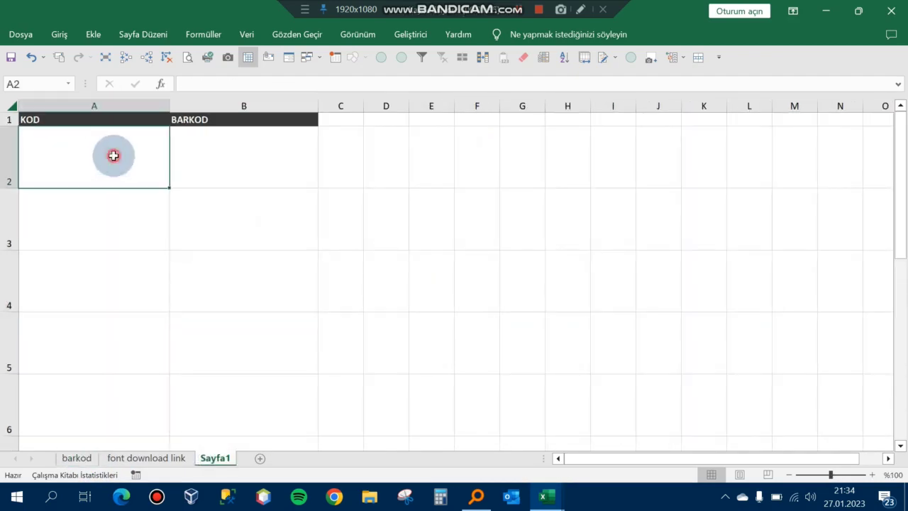
left_click_drag(114, 155, 113, 444)
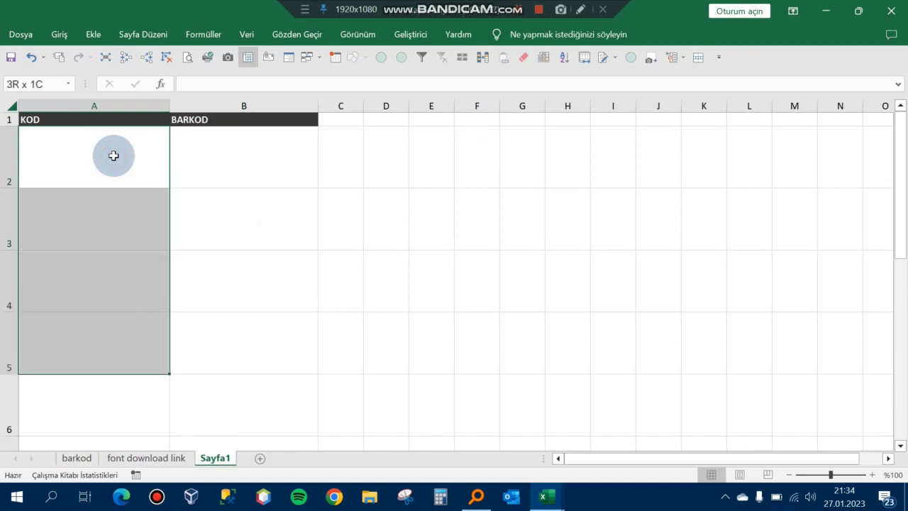
left_click_drag(114, 155, 113, 155)
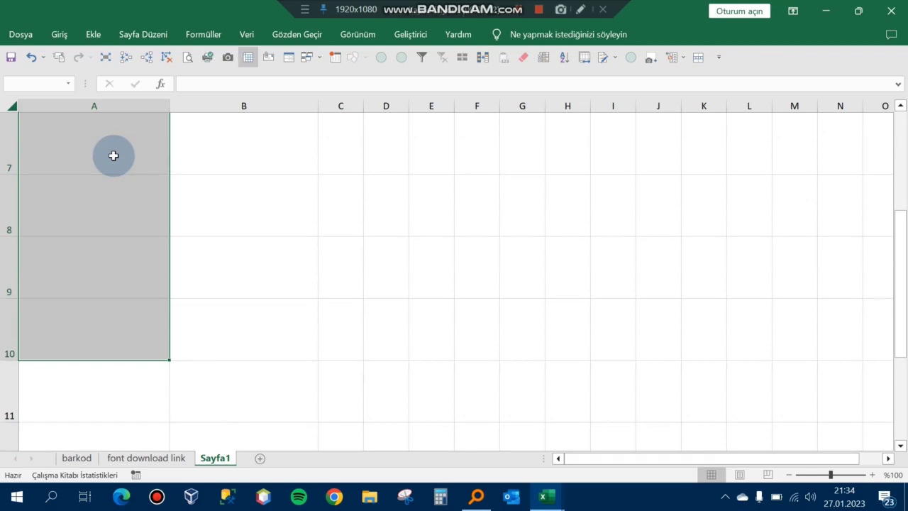
type("=")
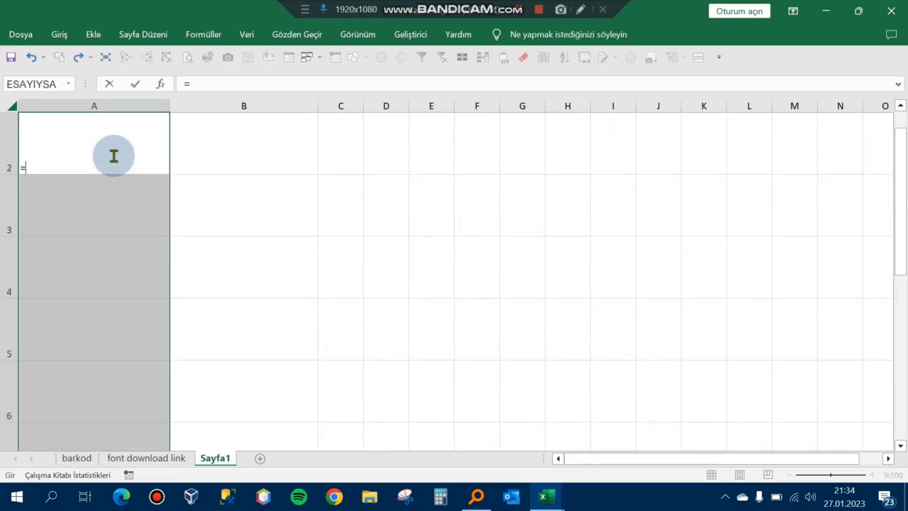
type("ras")
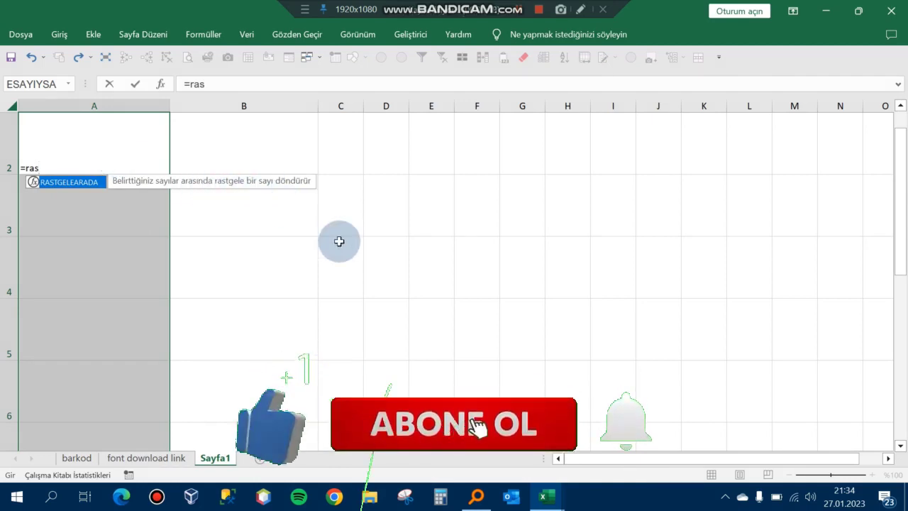
key("Tab")
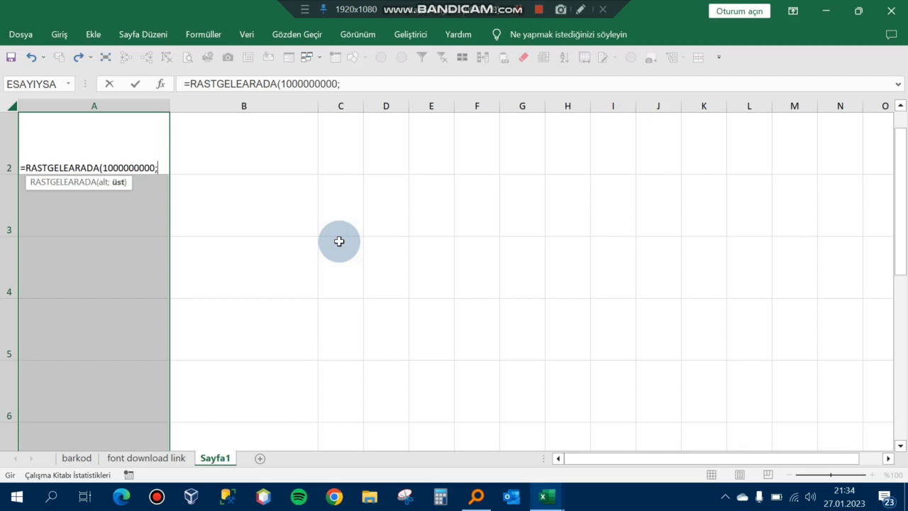
type("99")
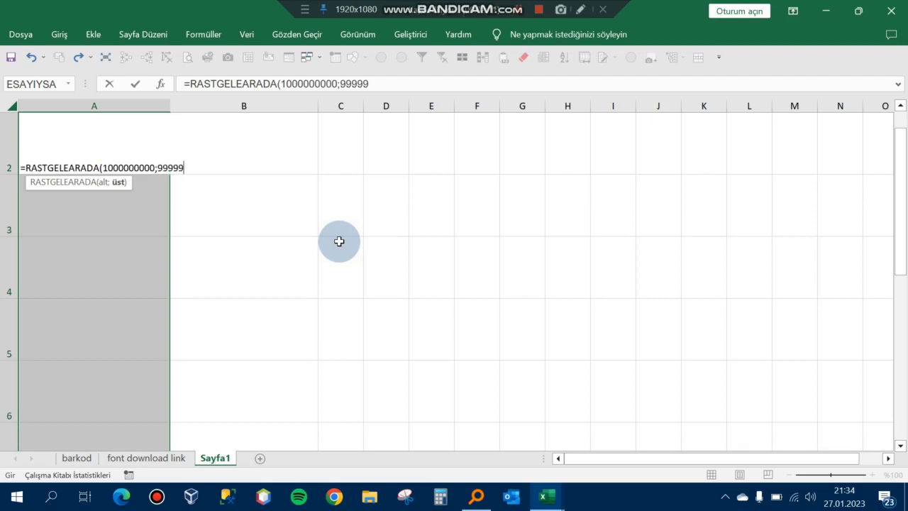
type("99999")
type(")")
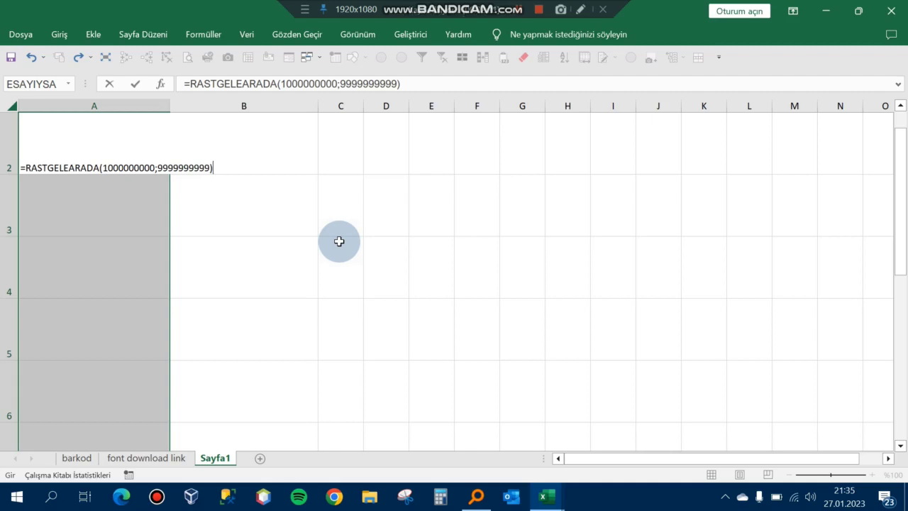
key("ctrl+Return")
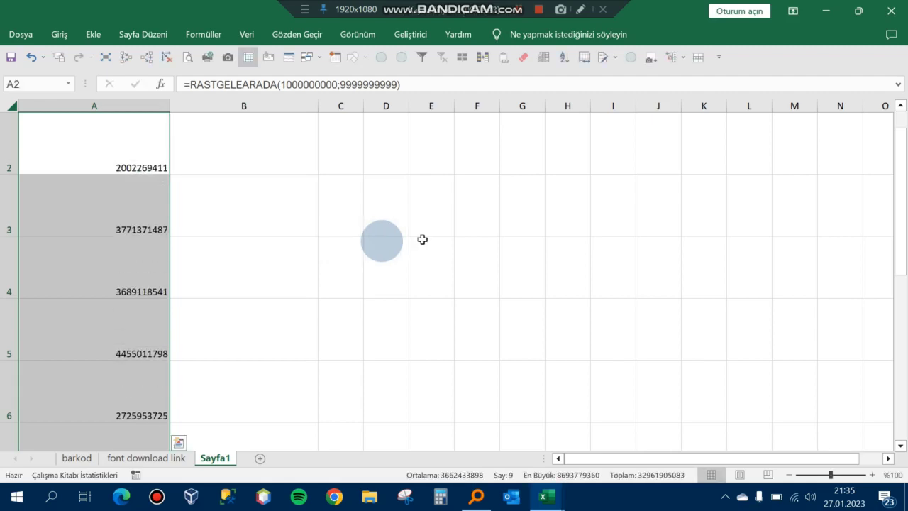
Apply Middle Align and Center to the KOD codes in column A
left_click_drag(900, 152, 904, 85)
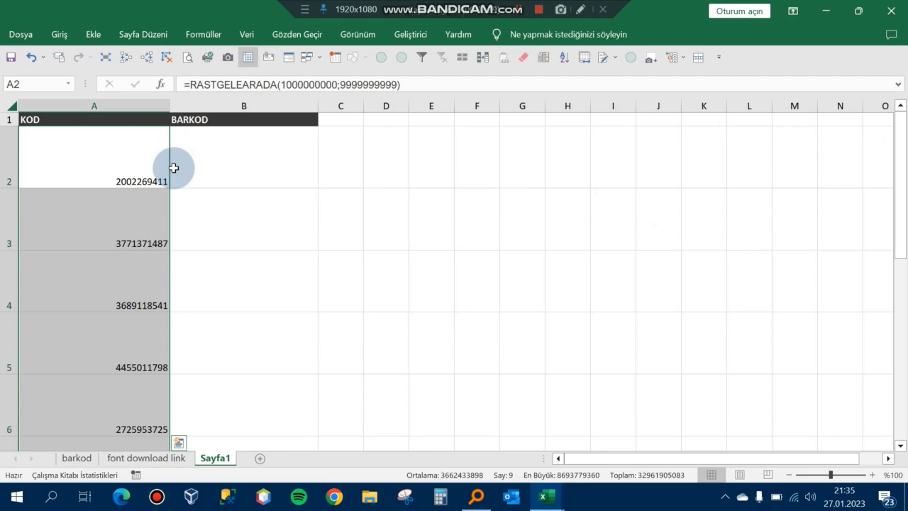
left_click(59, 34)
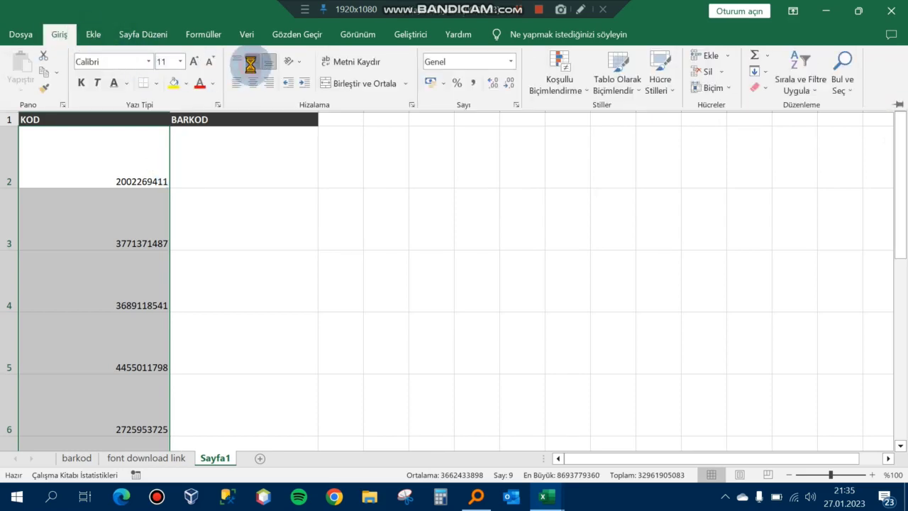
left_click(253, 61)
left_click(252, 83)
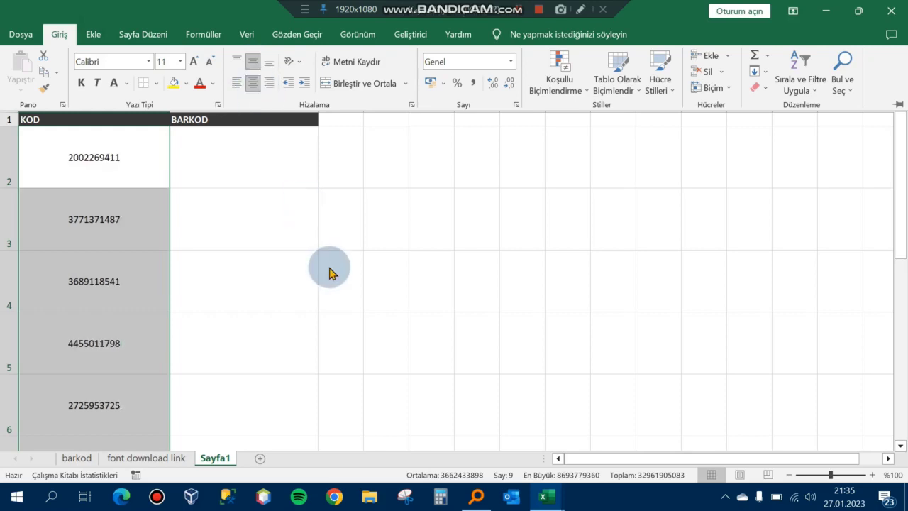
left_click(234, 166)
left_click(234, 163)
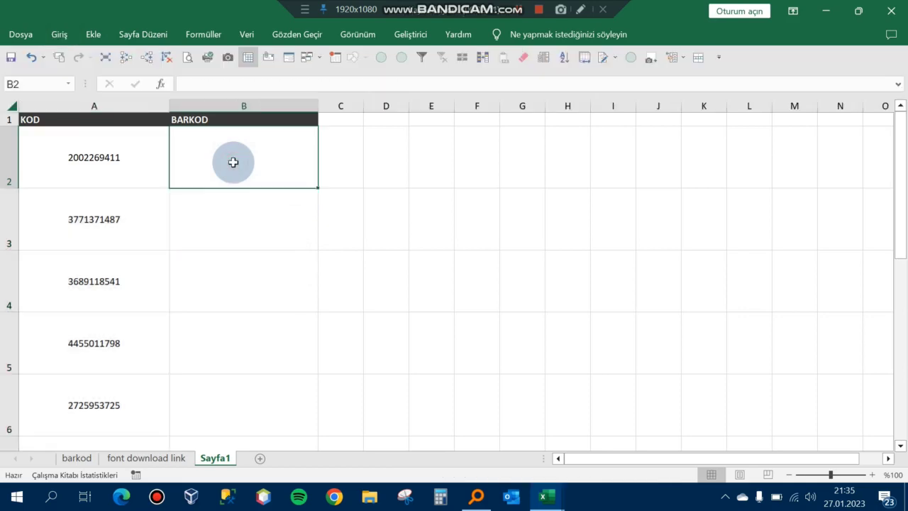
left_click(403, 167)
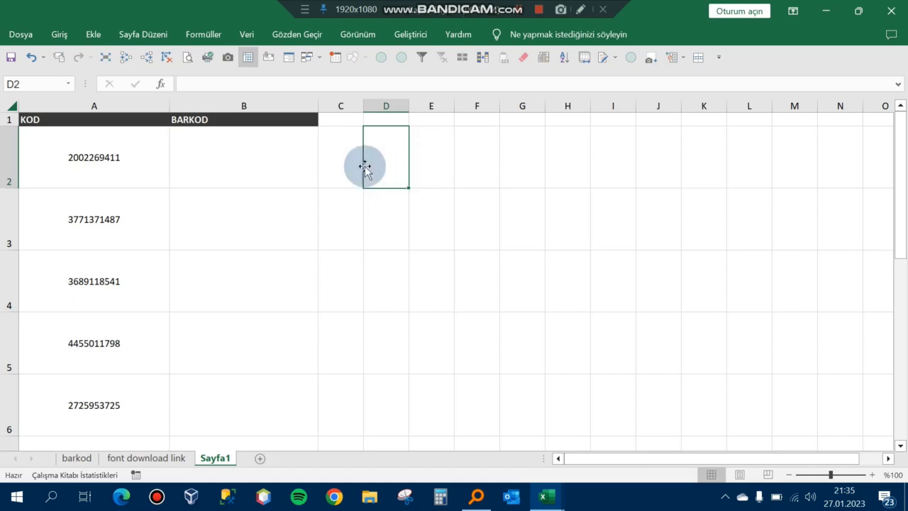
left_click(253, 152)
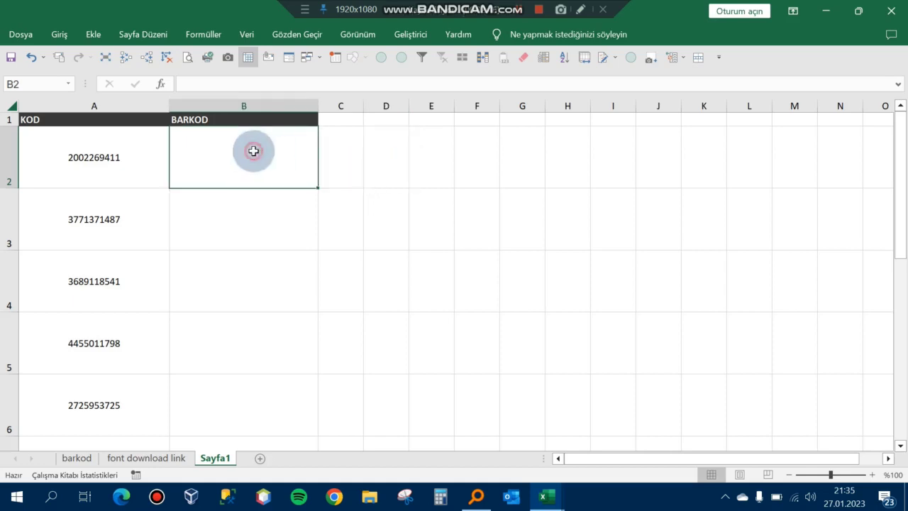
left_click(75, 458)
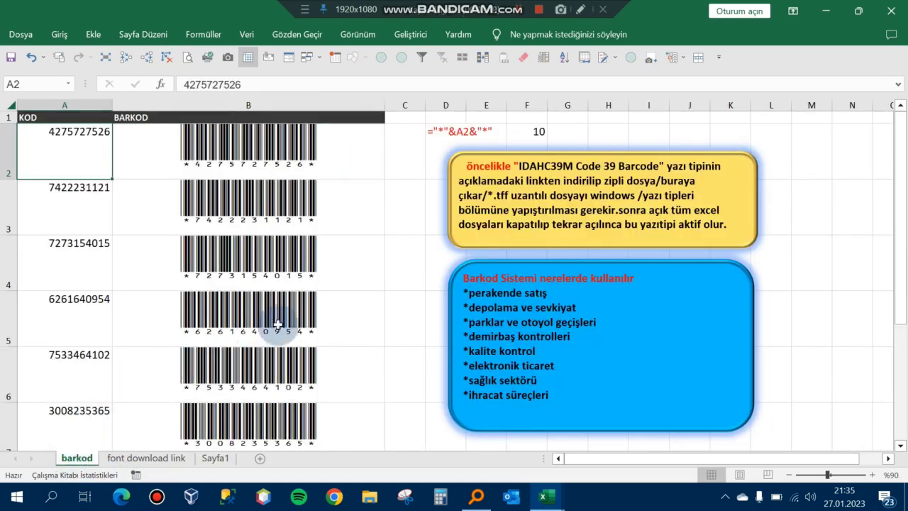
left_click(434, 153)
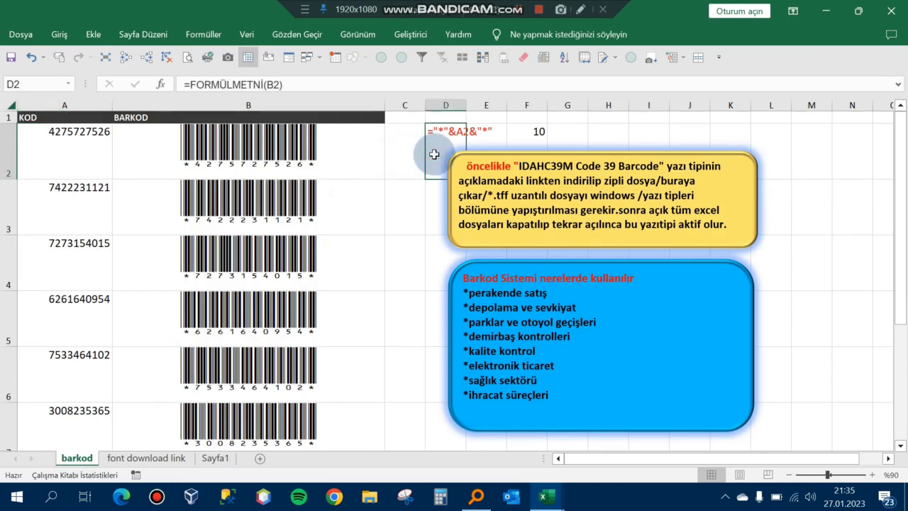
left_click(270, 149)
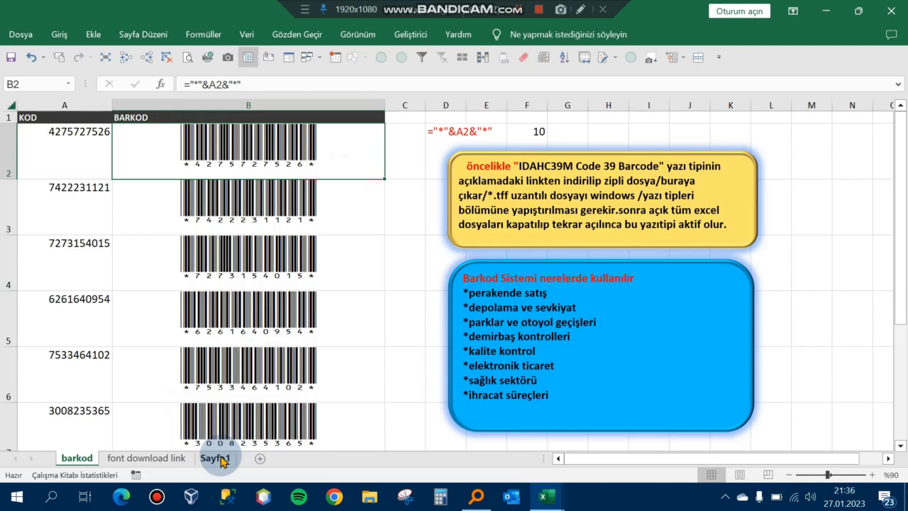
left_click(221, 459)
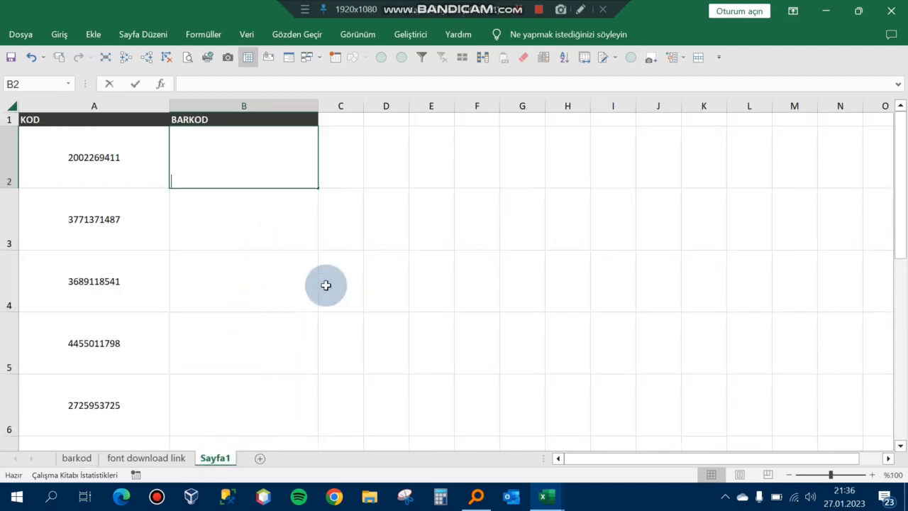
type("=")
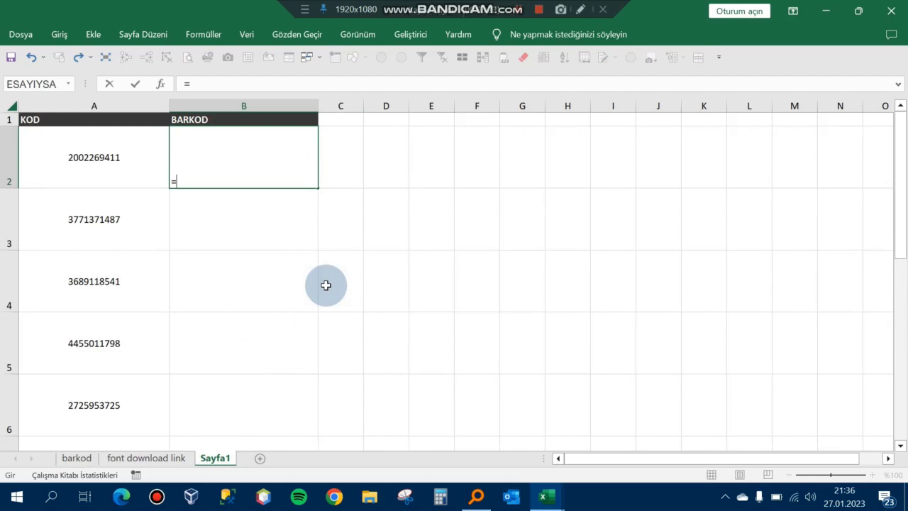
key("Escape")
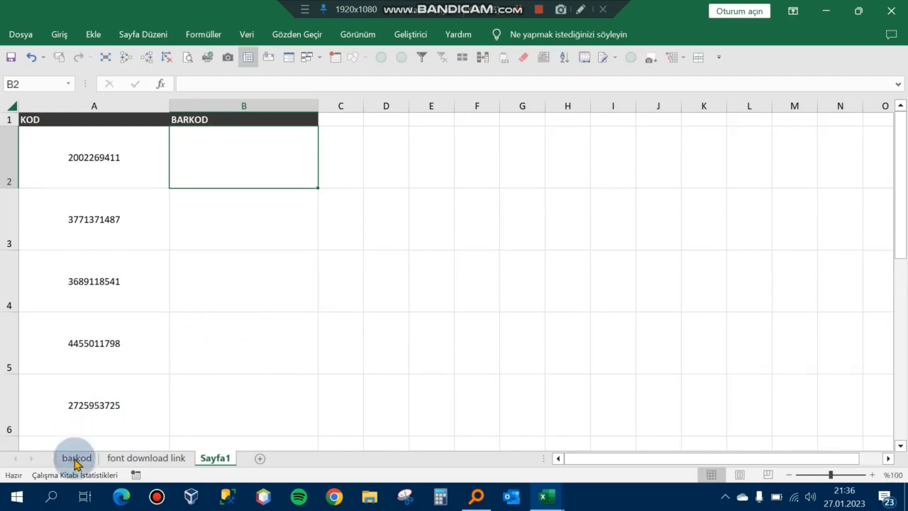
left_click(77, 458)
left_click(447, 150)
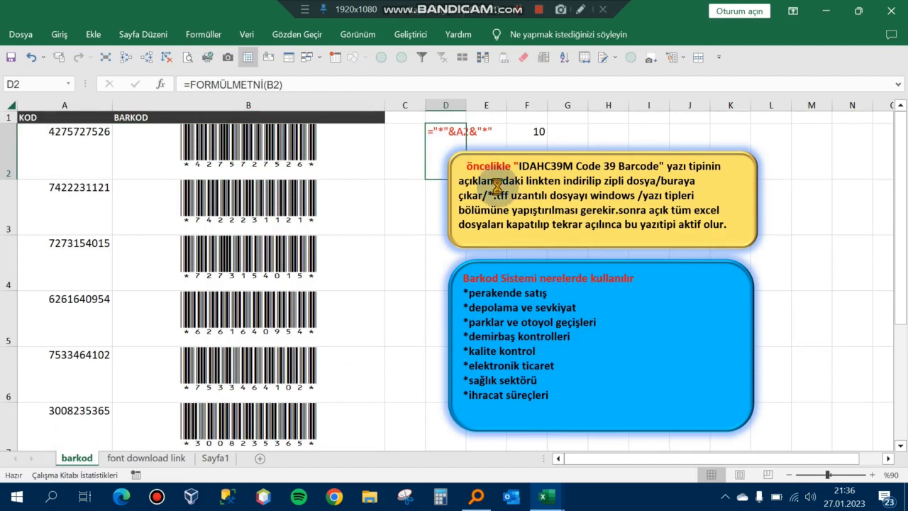
key("ctrl+c")
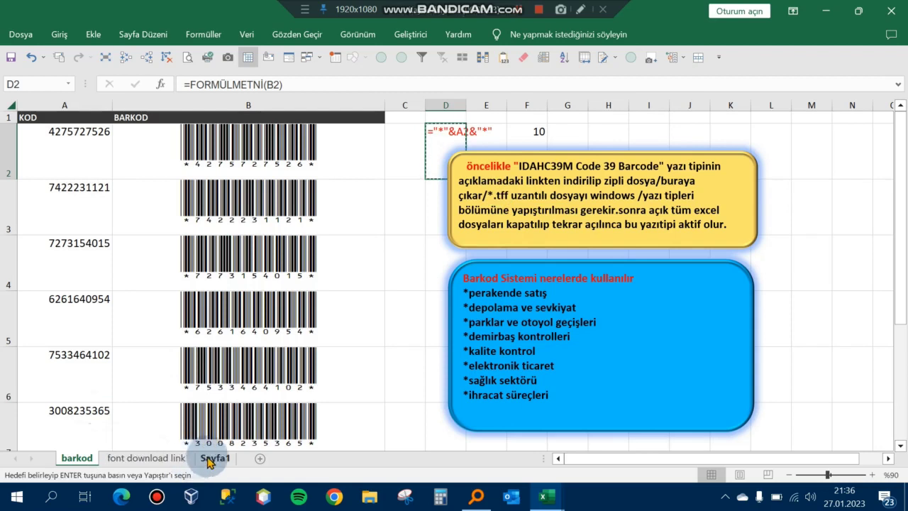
left_click(214, 458)
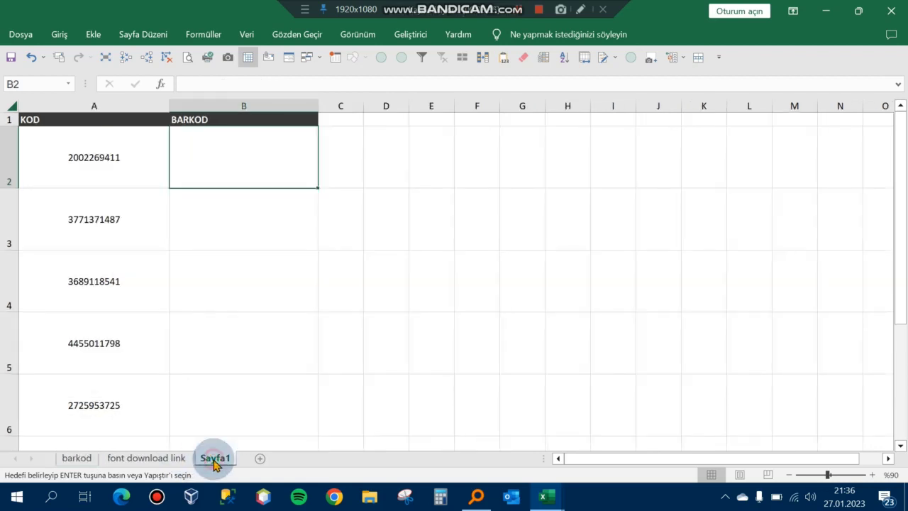
left_click(390, 163)
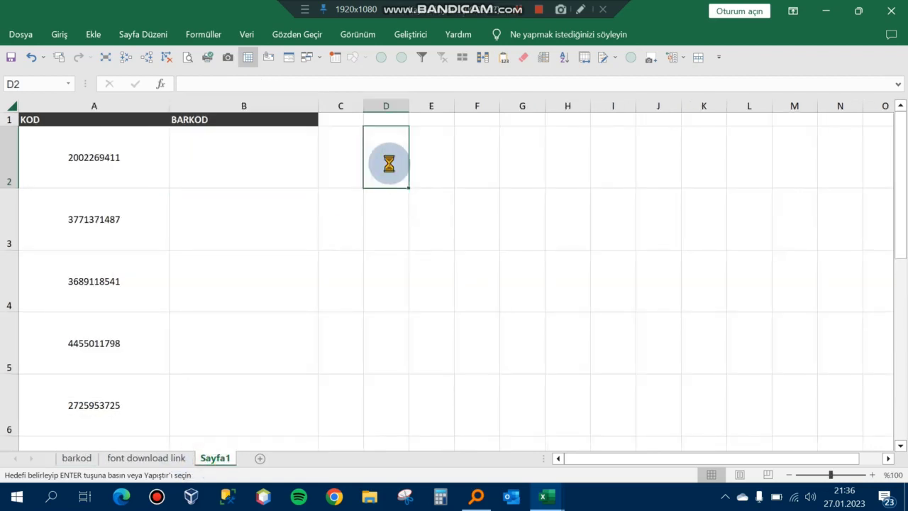
key("ctrl+v")
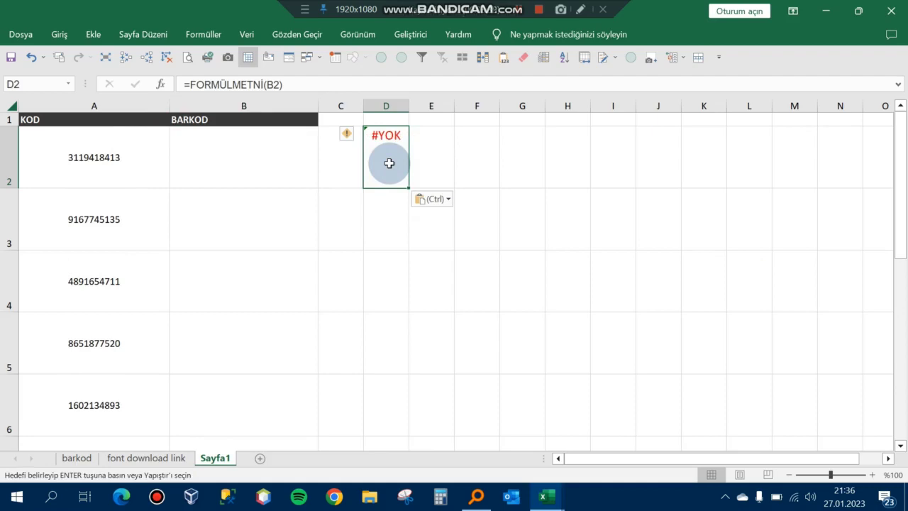
key("ctrl+z")
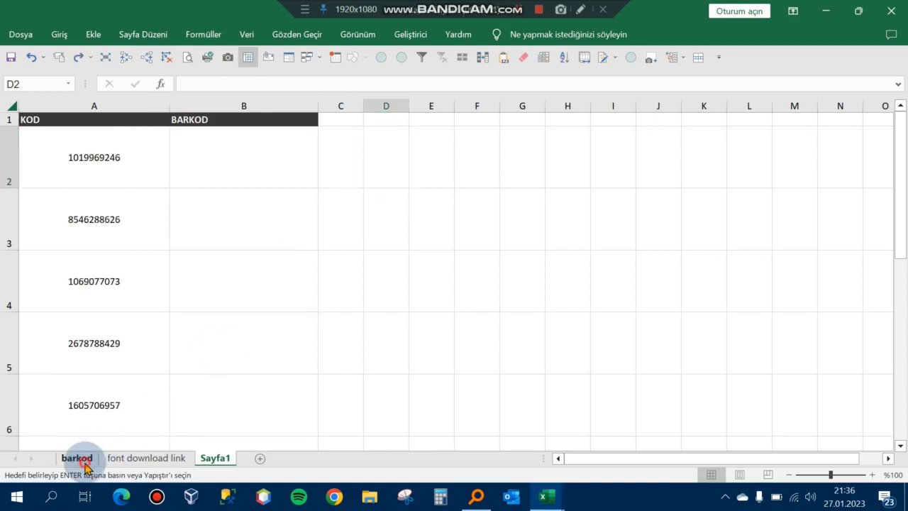
left_click(84, 462)
key("Escape")
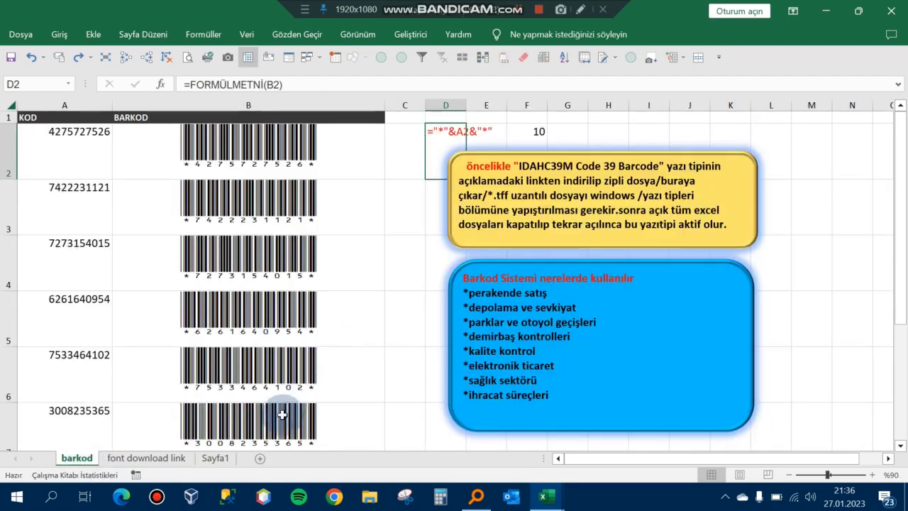
left_click(220, 459)
left_click(274, 154)
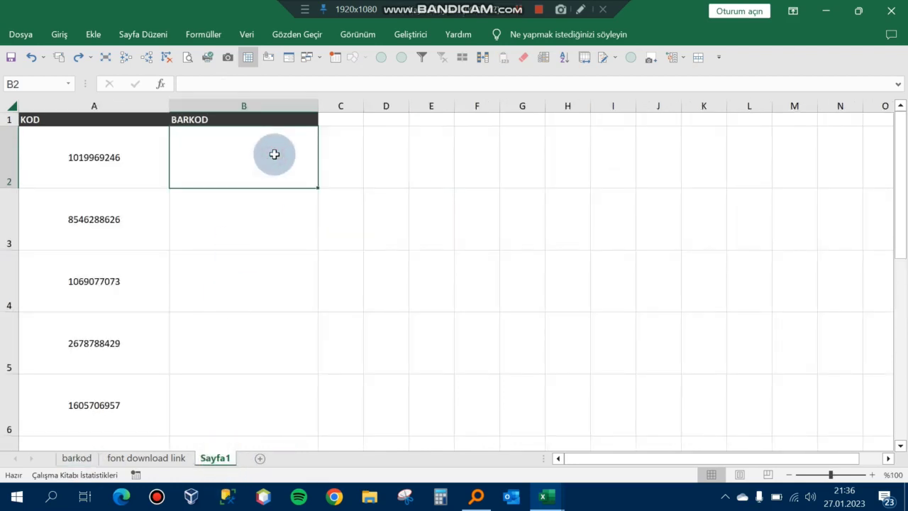
Enter ="*"&A2&"*" in B2 so it shows the A2 code wrapped in asterisks
type("=\"*\"&")
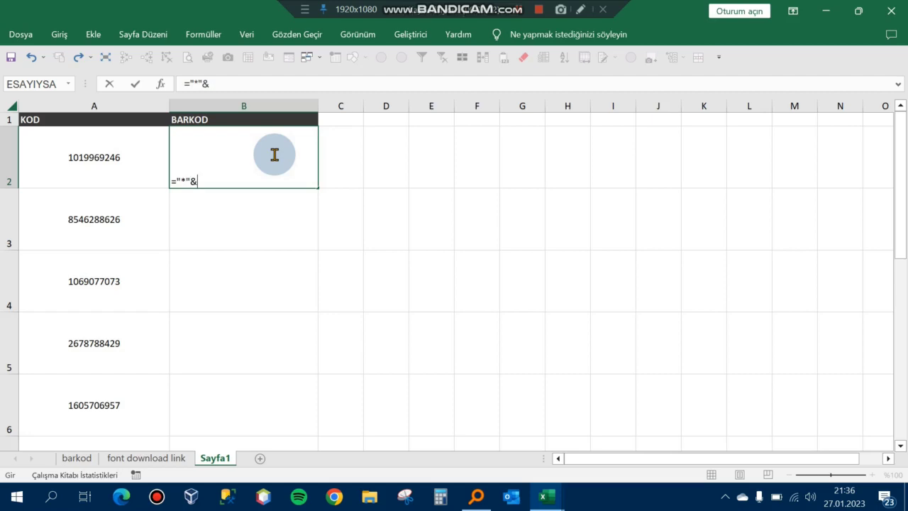
left_click(114, 157)
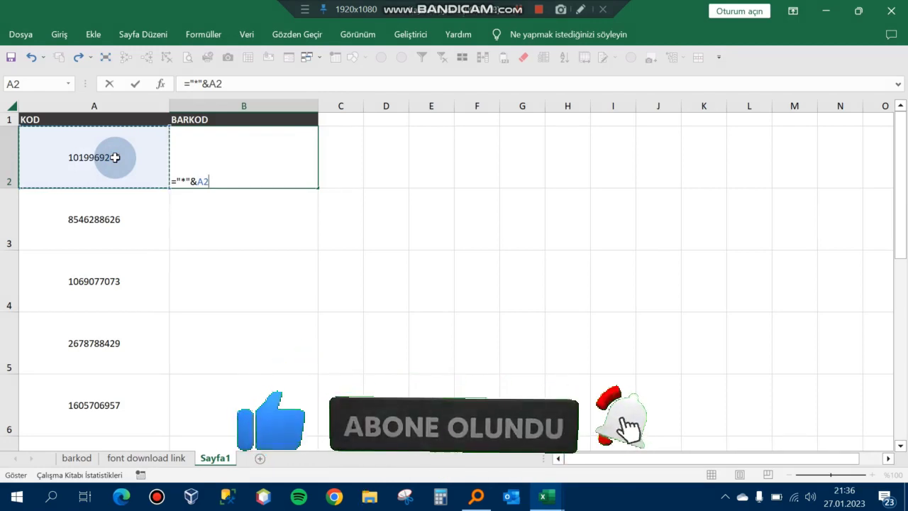
type("&\"*")
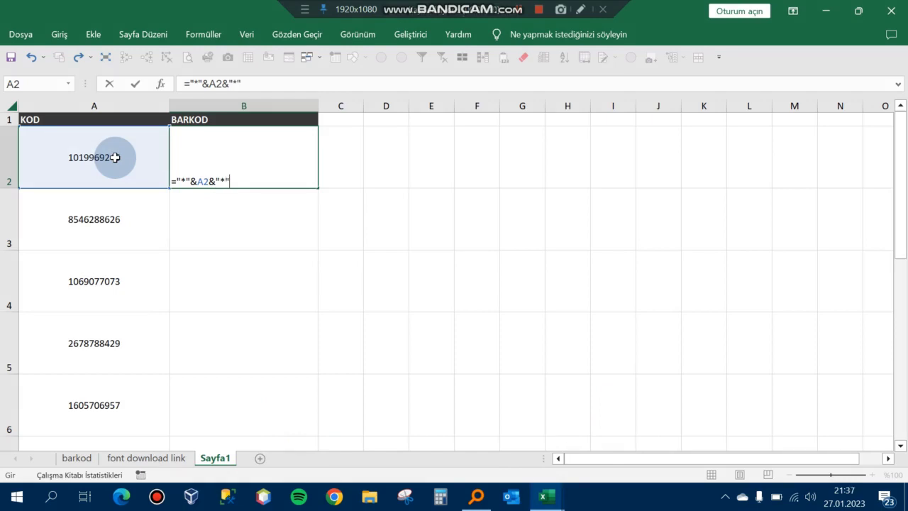
key("Return")
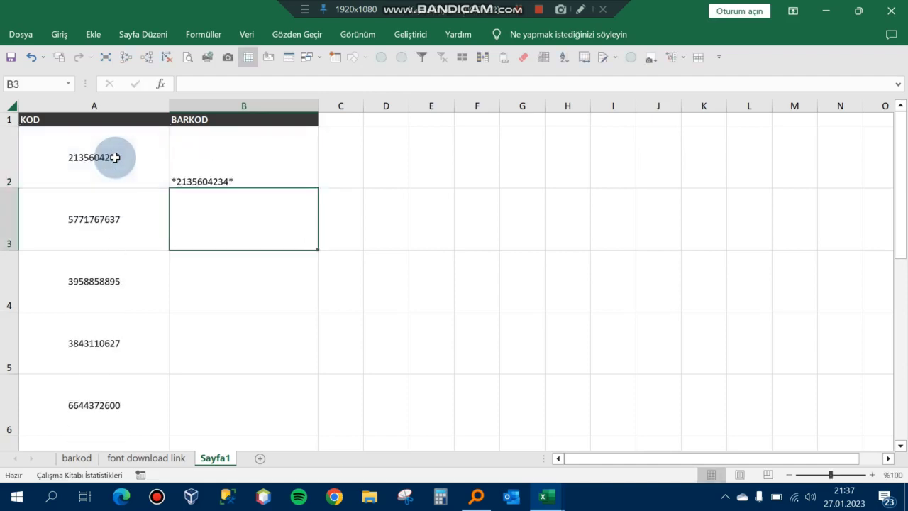
key("Up")
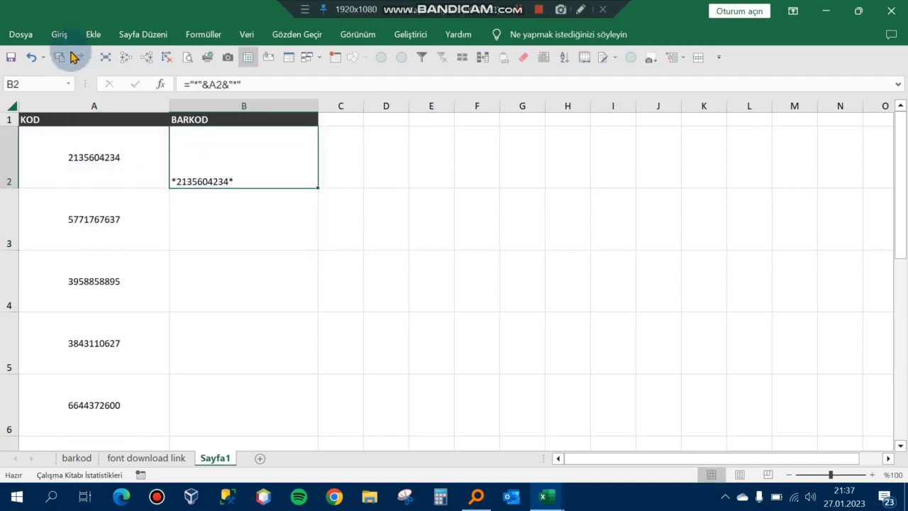
Centre B2 horizontally and vertically and fill its asterisk formula down to B10
left_click(62, 37)
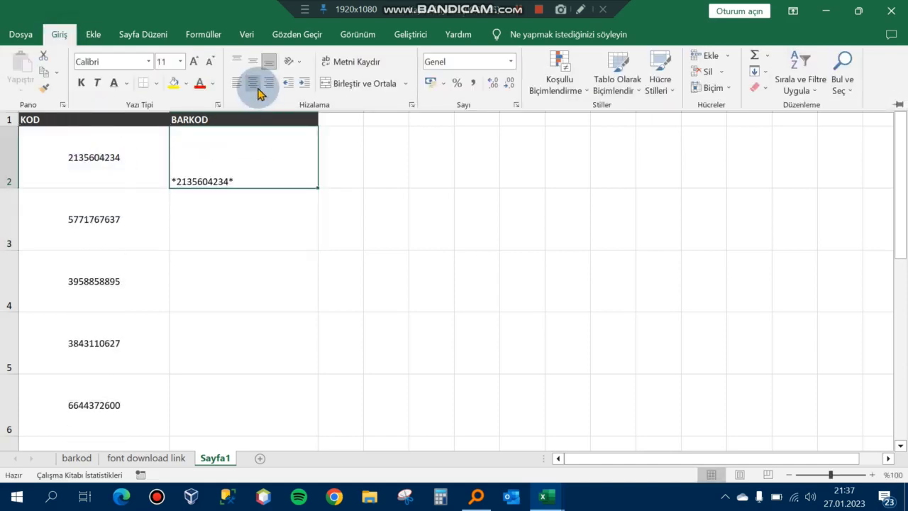
left_click(256, 88)
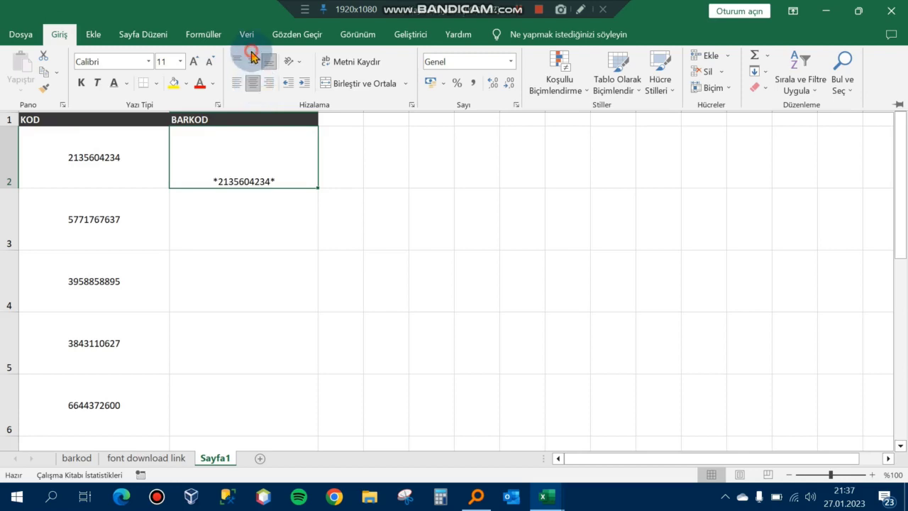
left_click(253, 60)
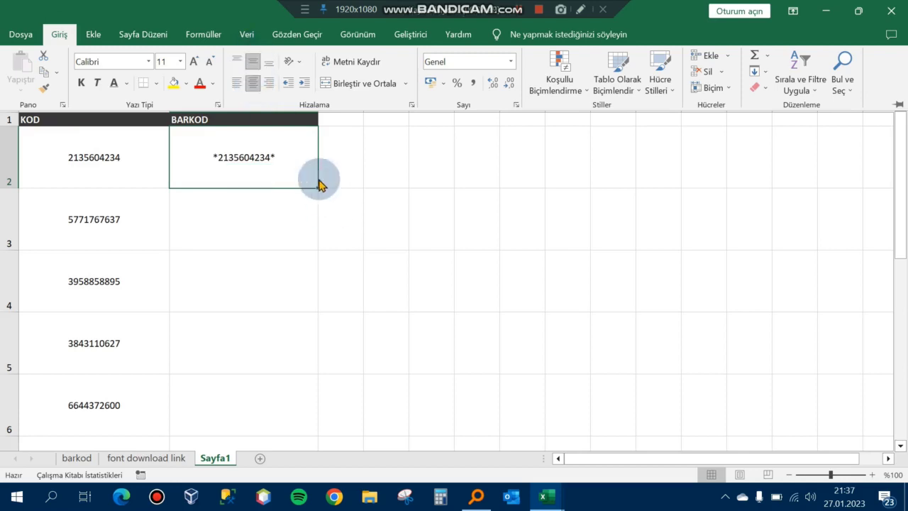
left_click(288, 151)
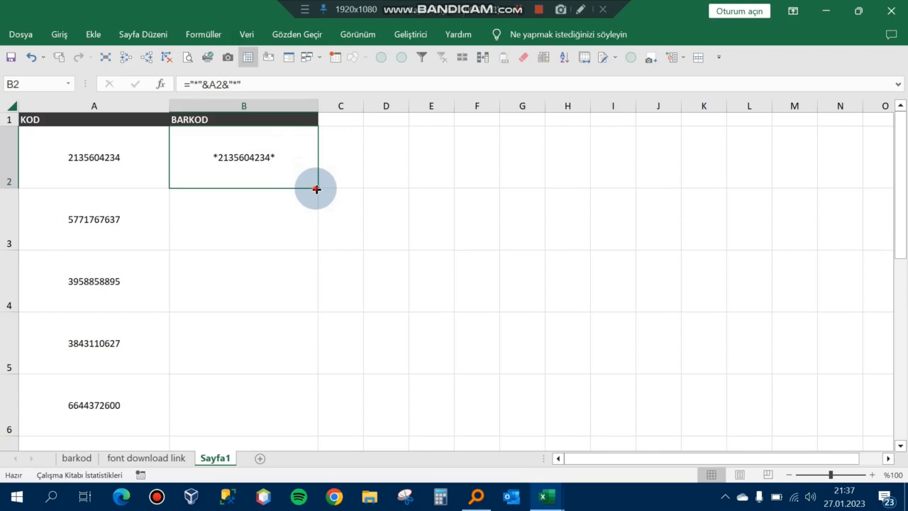
left_click_drag(316, 189, 304, 375)
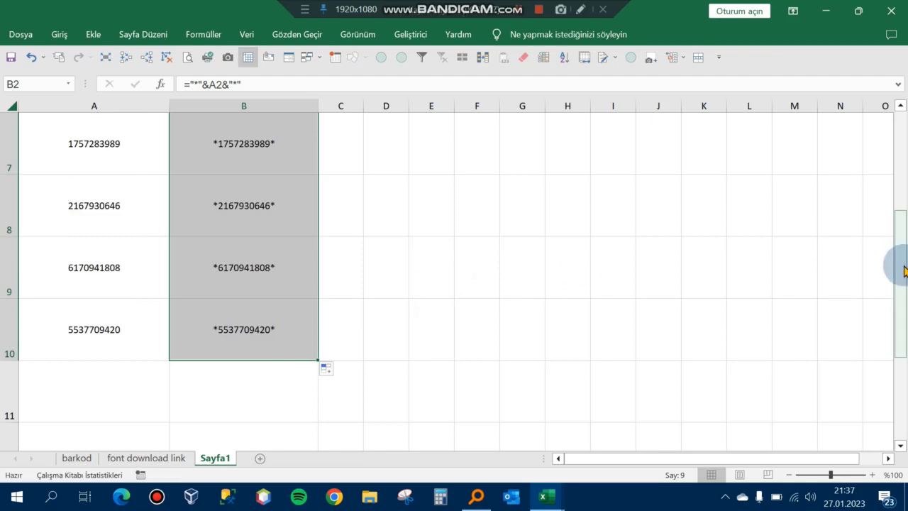
left_click_drag(905, 270, 845, 118)
Select B2 on Sayfa1 to review its asterisk-wrapping formula
left_click(400, 164)
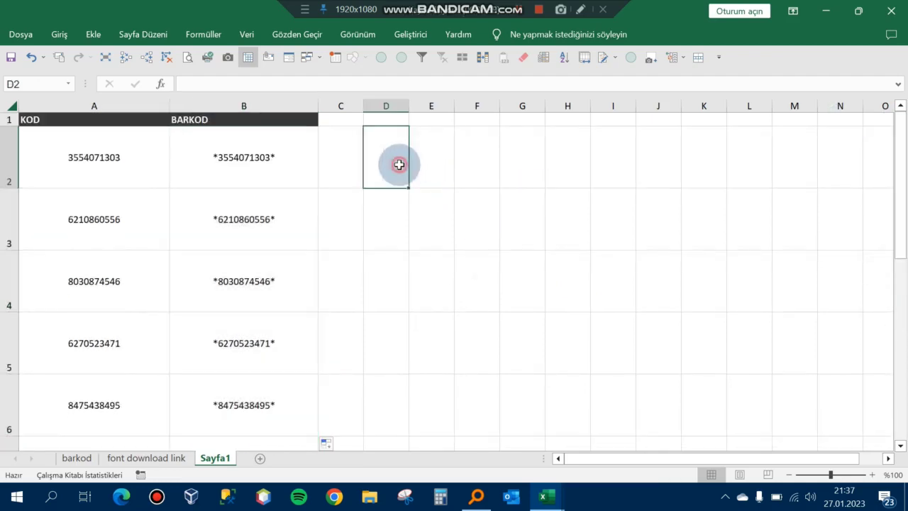
left_click(254, 165)
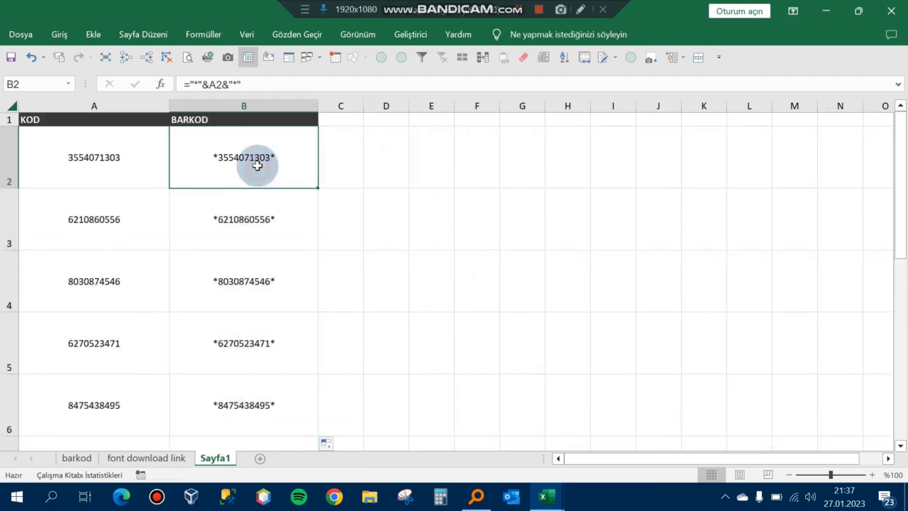
left_click(68, 41)
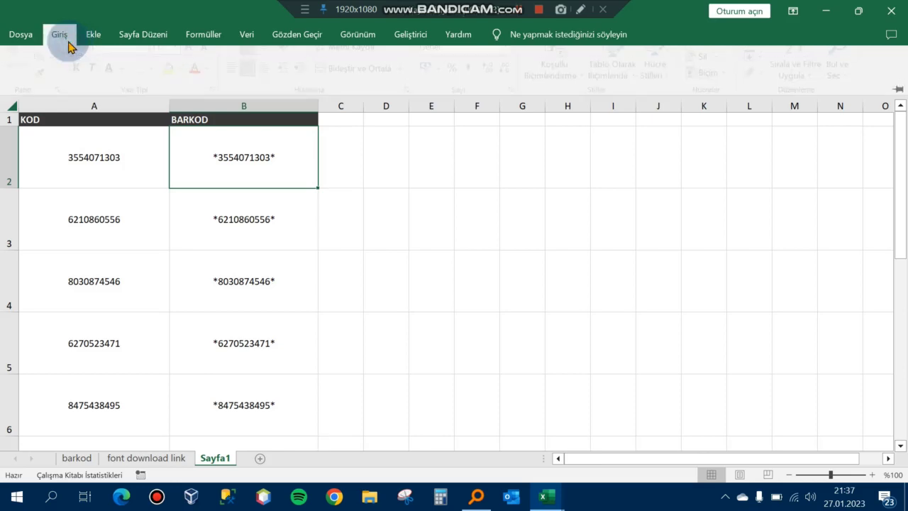
left_click(378, 298)
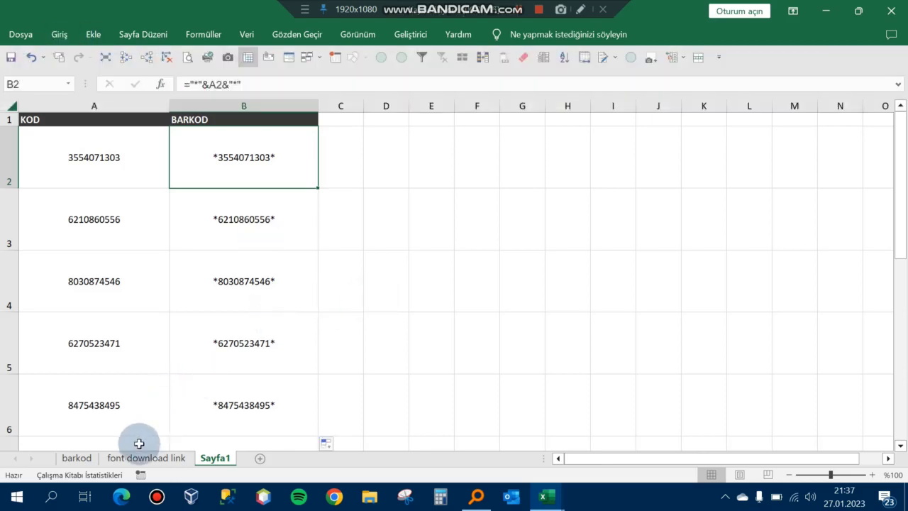
Check the barcode font used on the barkod sheet, then switch to the font download link sheet
left_click(92, 459)
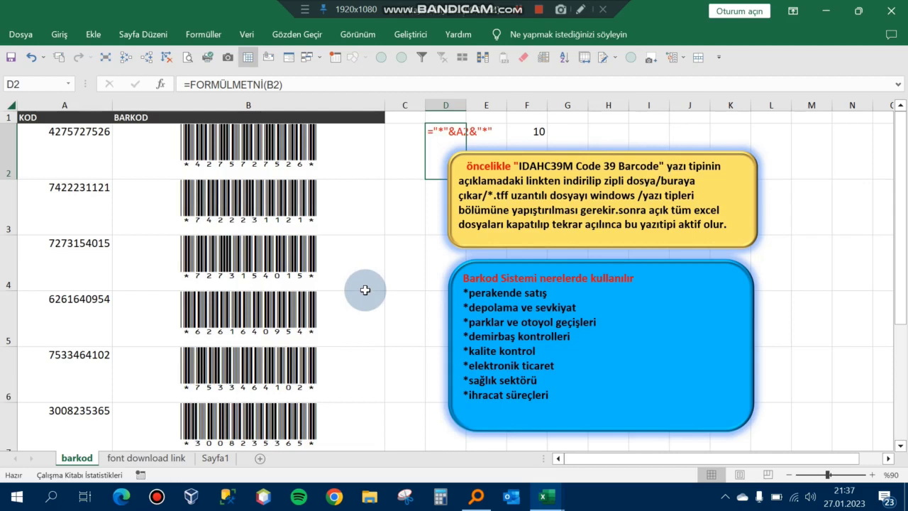
left_click(59, 43)
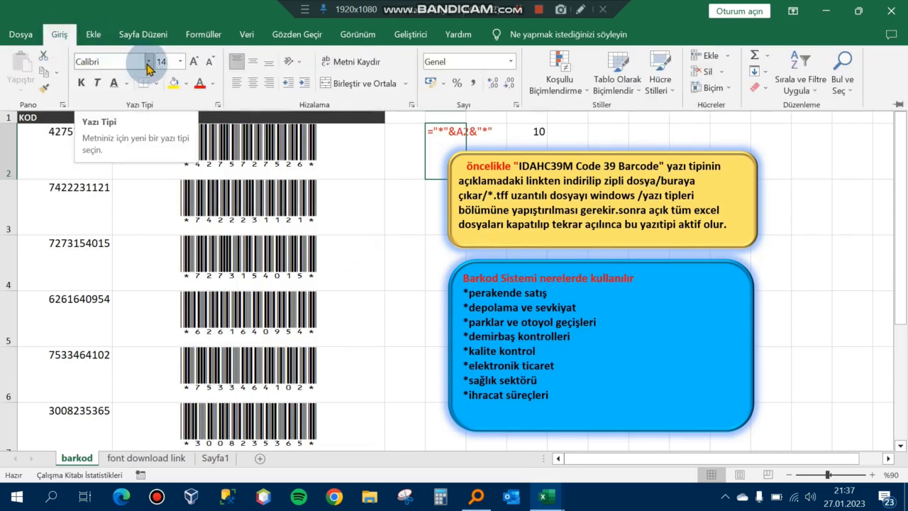
left_click(300, 255)
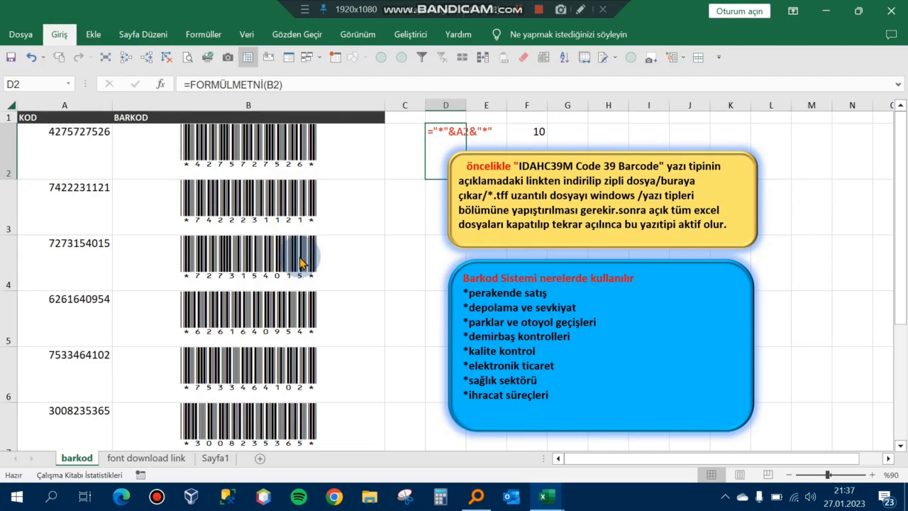
left_click(396, 273)
left_click(156, 458)
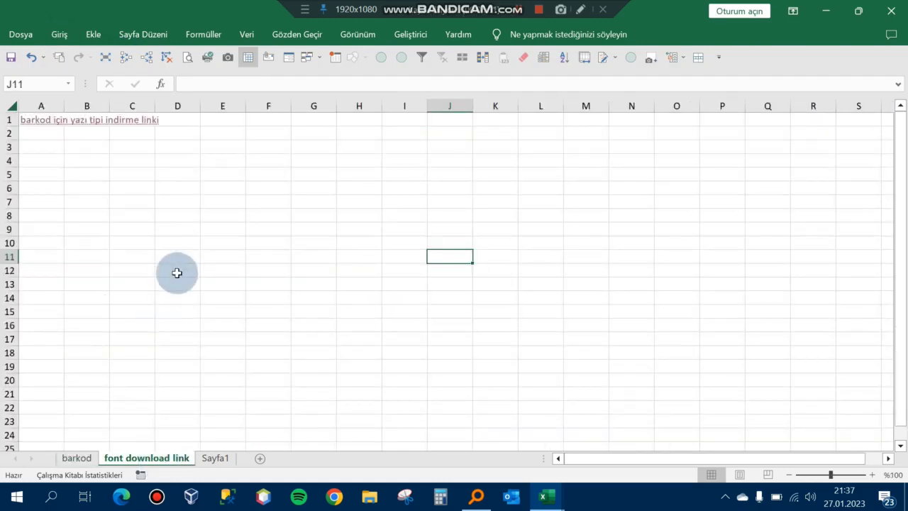
Follow the A1 hyperlink to the 1001fonts Barcode, Code 39 fonts page in Chrome
left_click(49, 122)
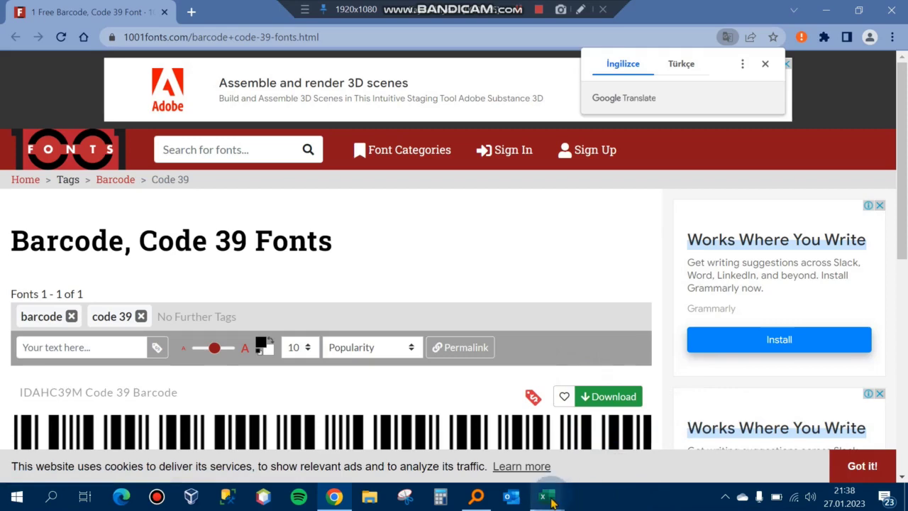
mouse_move(552, 501)
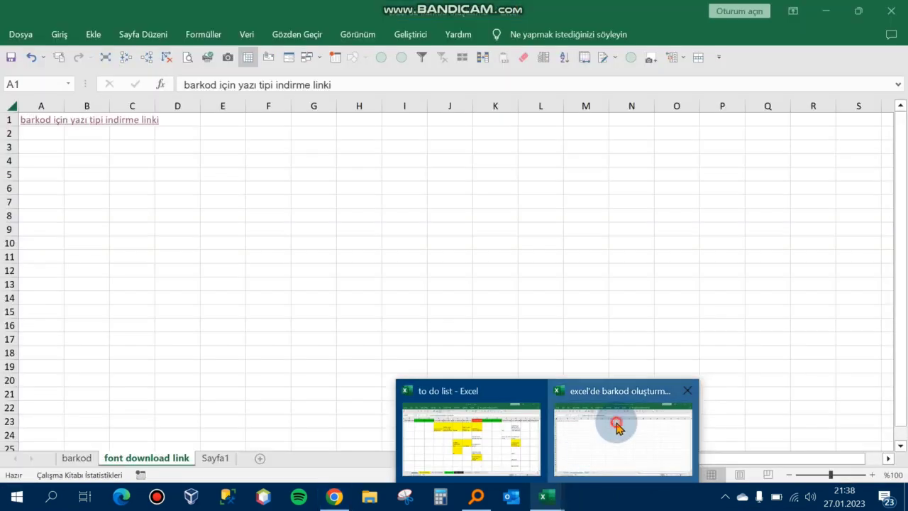
Return to the barcode workbook and scroll the barkod sheet to its font-installation note
left_click(618, 423)
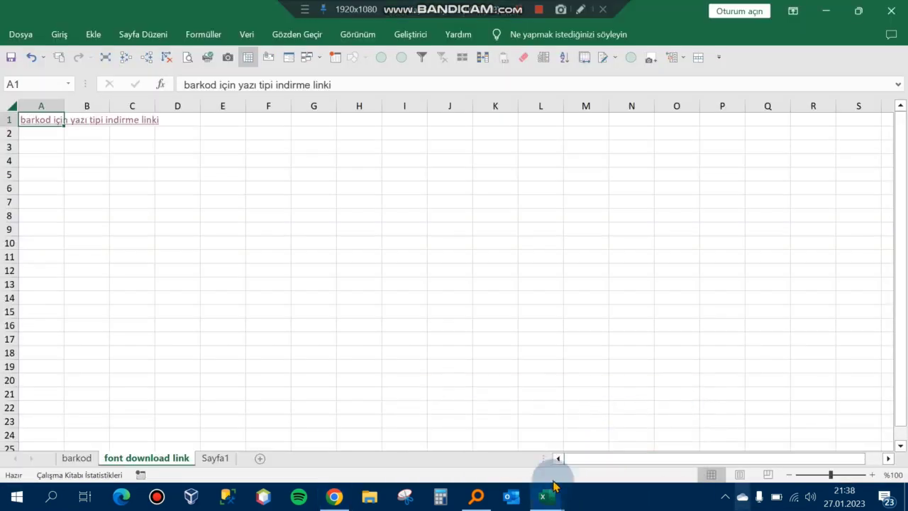
left_click(78, 459)
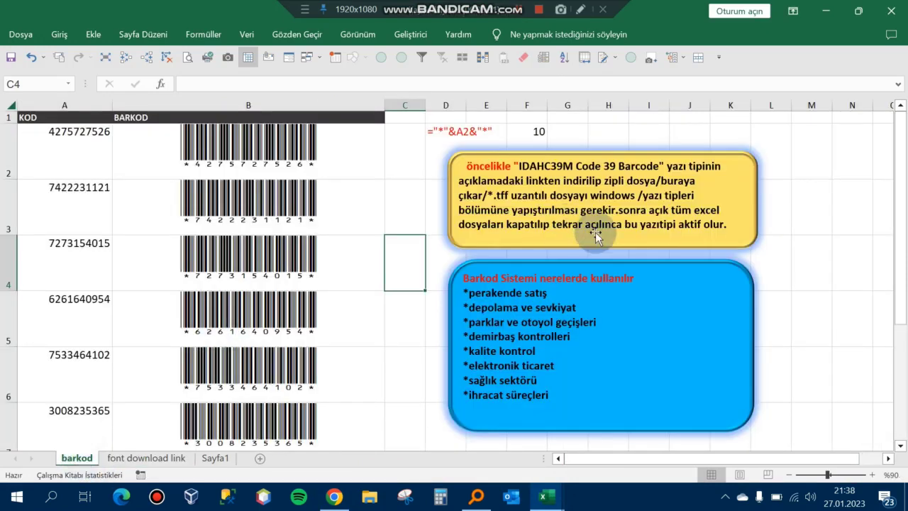
scroll(645, 220, "down", 1, "ctrl")
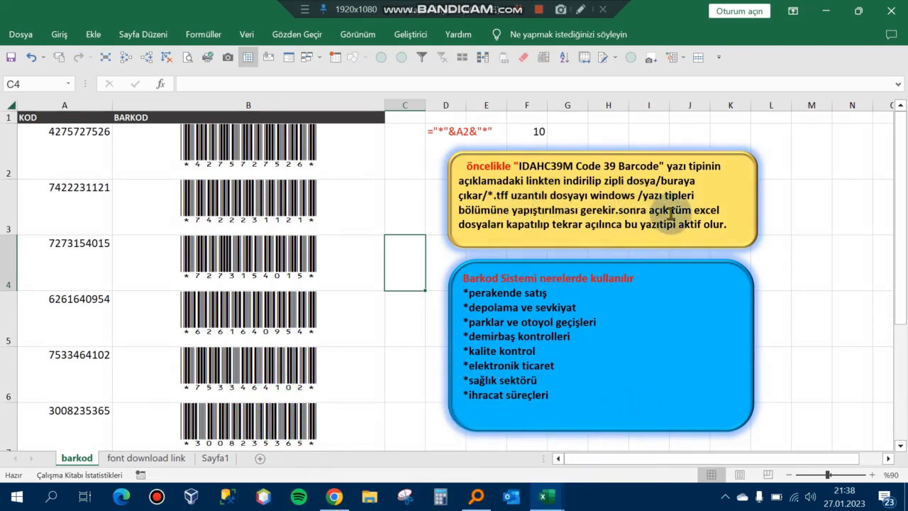
Reach the Windows Fonts settings page through the desktop's Kişiselleştir menu
left_click(907, 501)
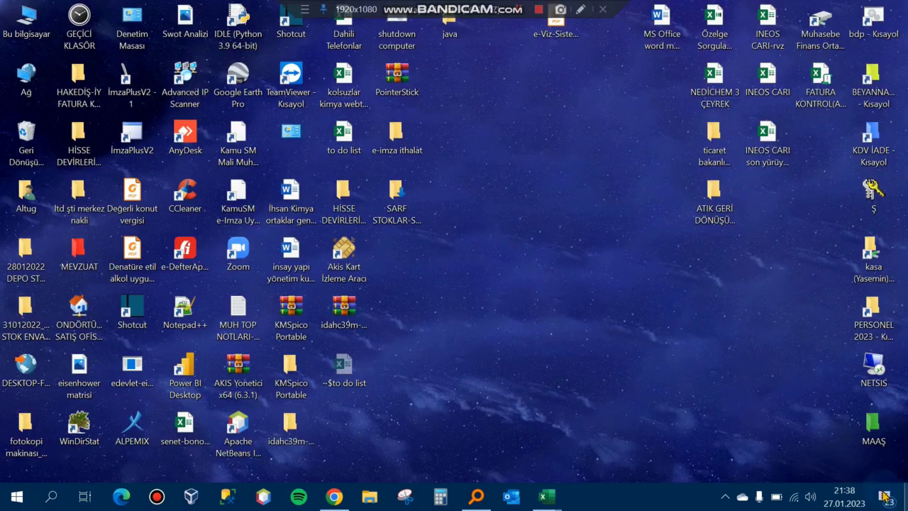
right_click(572, 362)
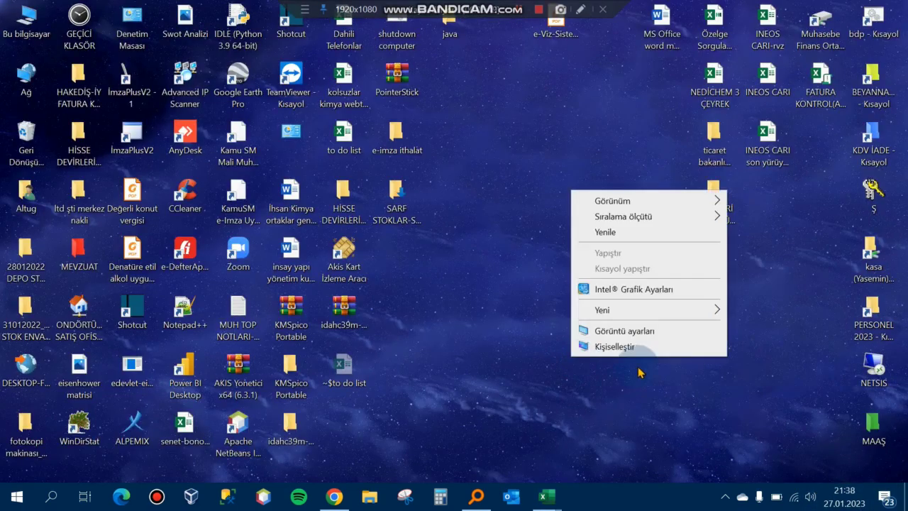
left_click(653, 348)
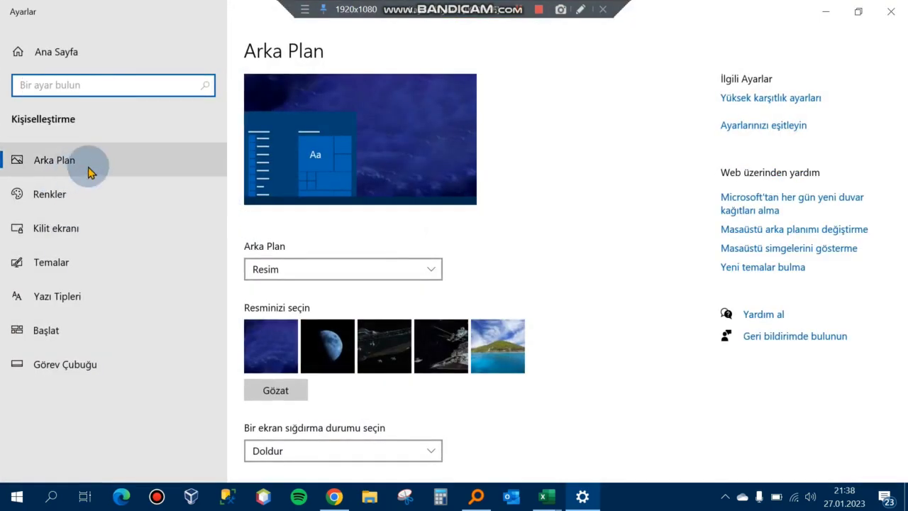
left_click(98, 308)
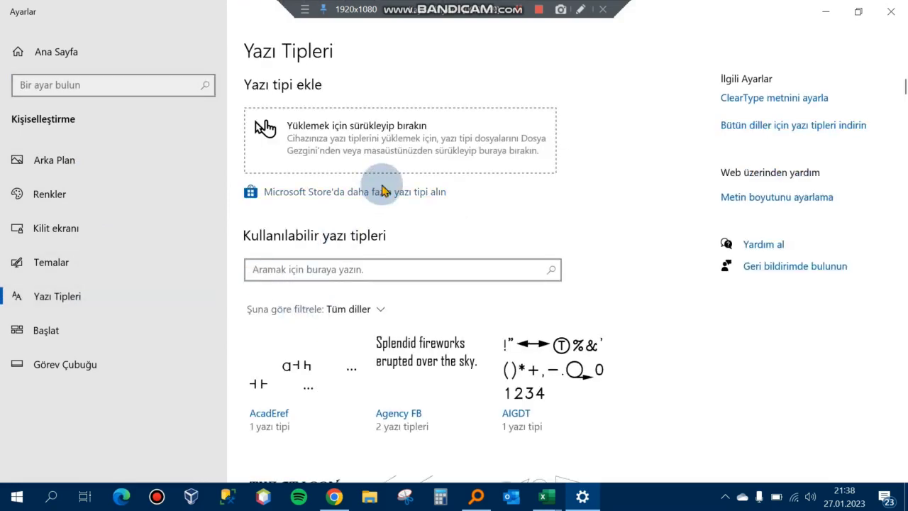
Minimize Excel and Settings to the desktop, then restore the barcode workbook window
left_click(543, 496)
left_click(600, 429)
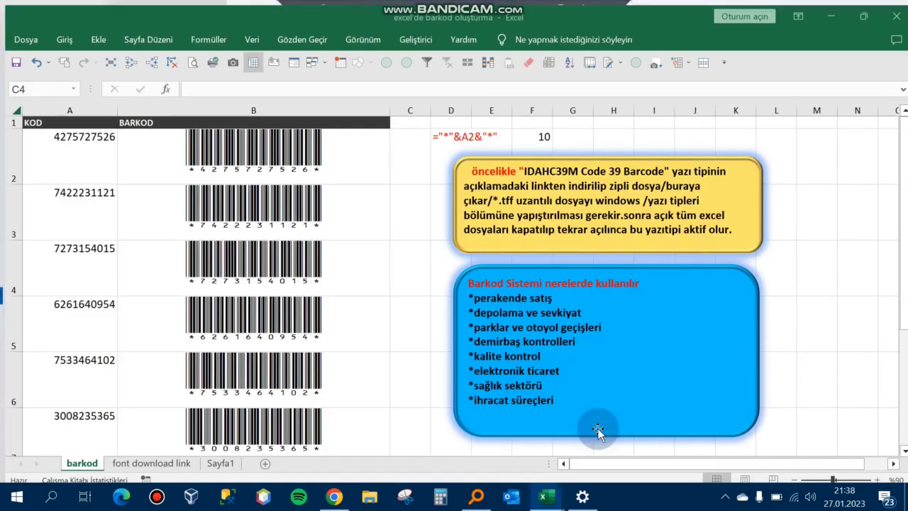
left_click(826, 11)
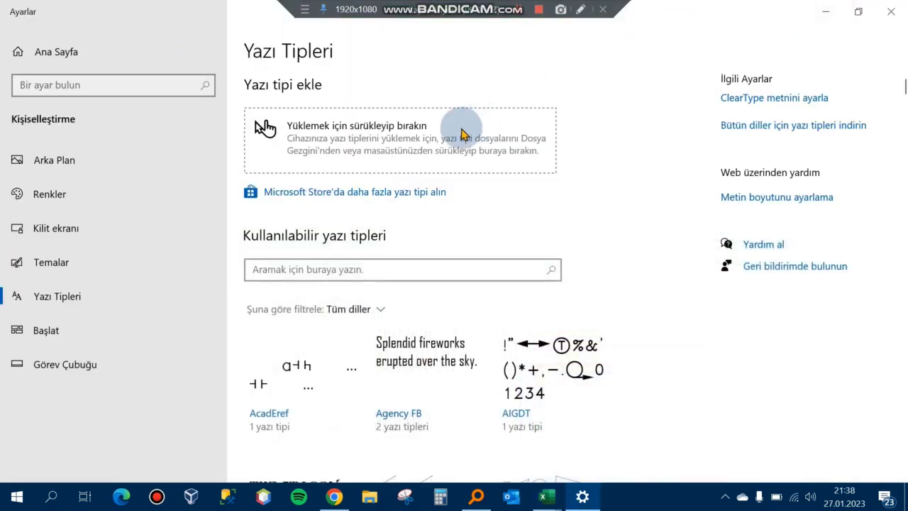
left_click(823, 14)
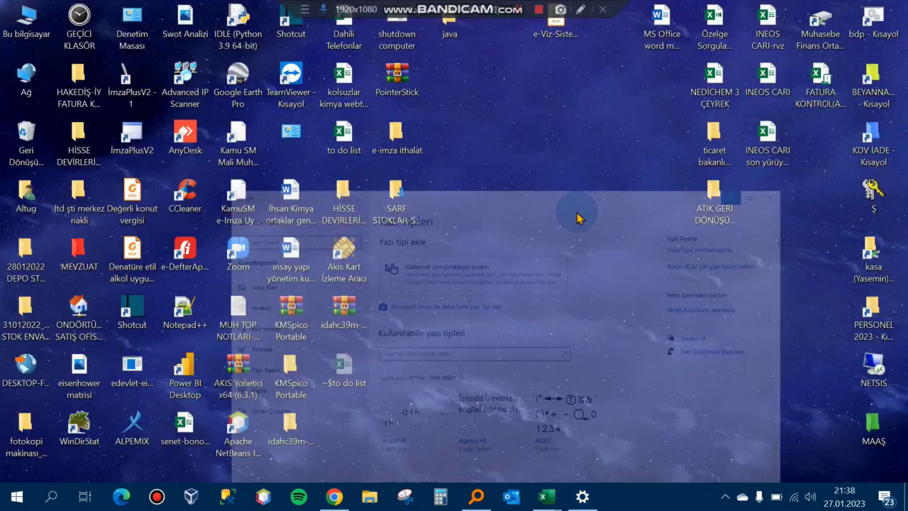
left_click(539, 501)
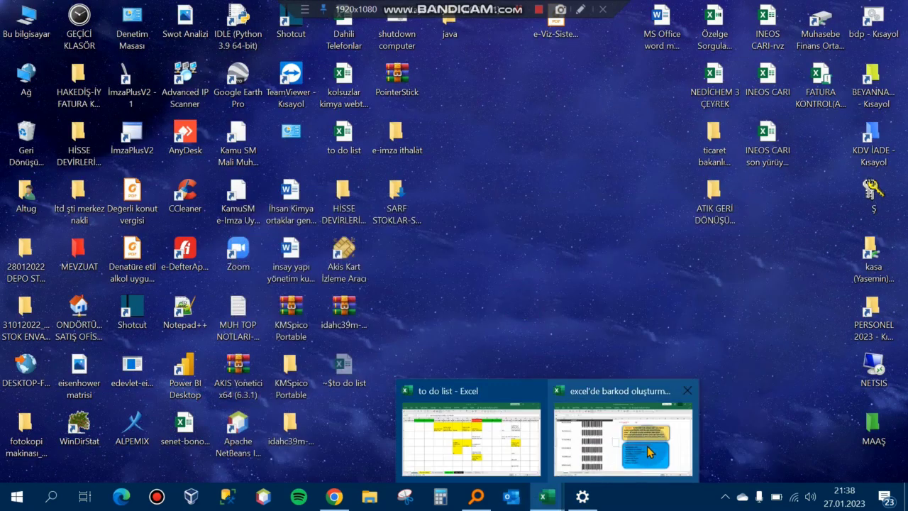
left_click(649, 447)
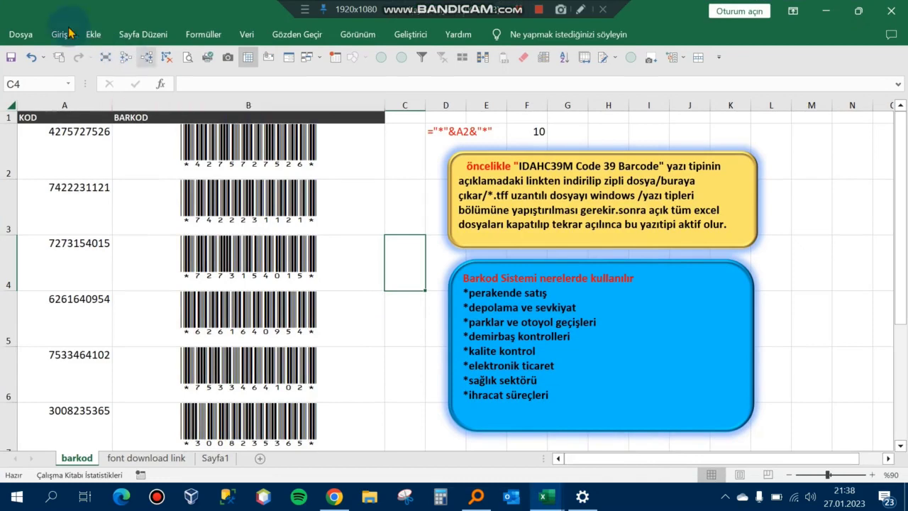
Find the IDAHC39M Code 39 Barcode font in the Home font list by typing IDA
left_click(59, 34)
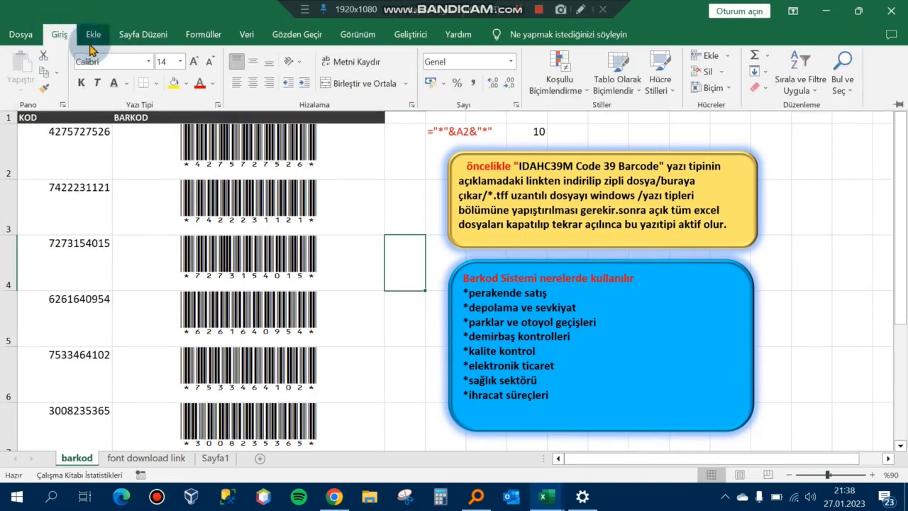
left_click(149, 62)
left_click(149, 62)
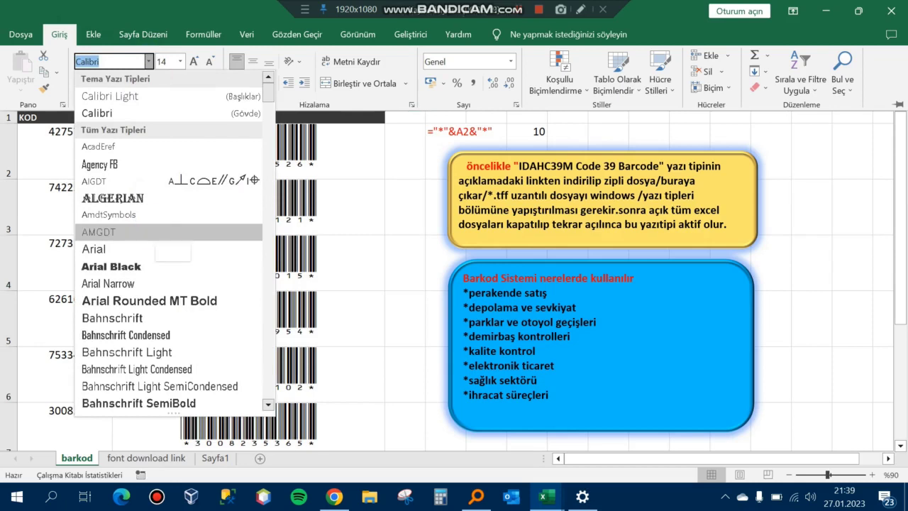
type("IDAHC39M Code")
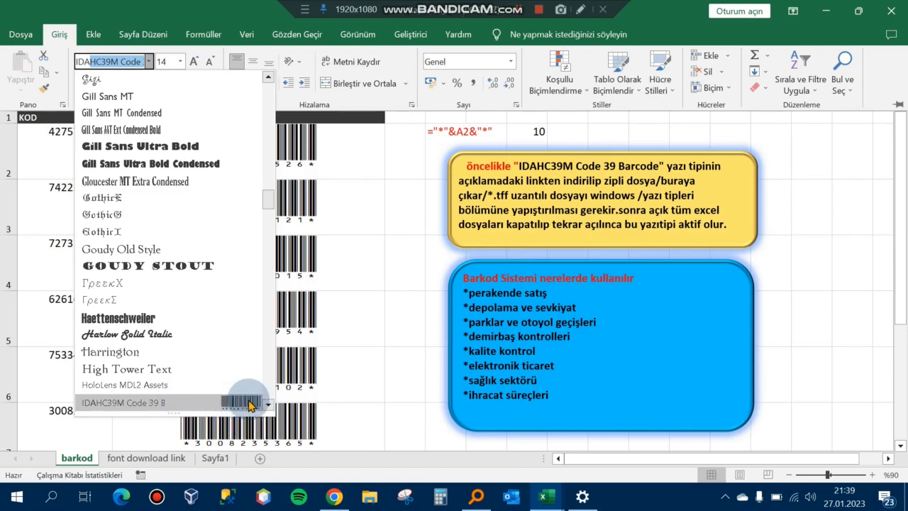
left_click(249, 405)
On Sayfa1, apply the IDAHC39M Code 39 Barcode font to the BARKOD cells B2:B10
left_click(215, 459)
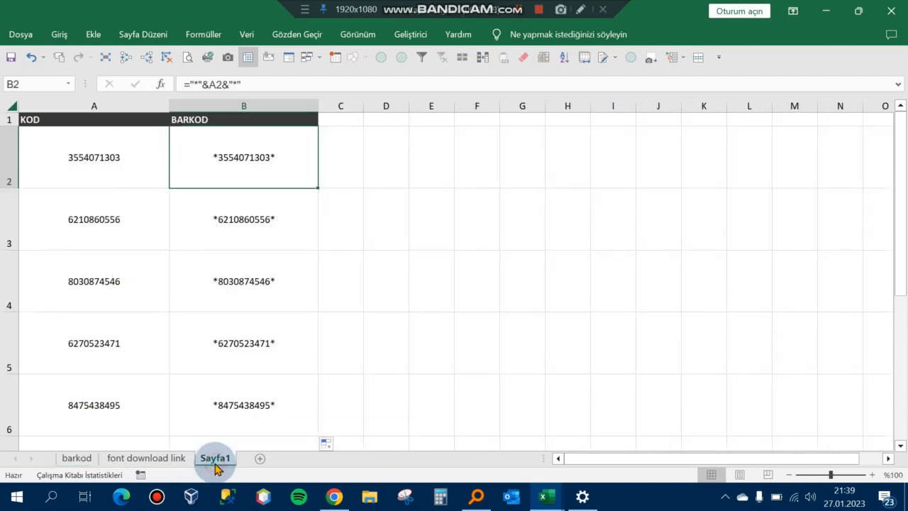
left_click(348, 155)
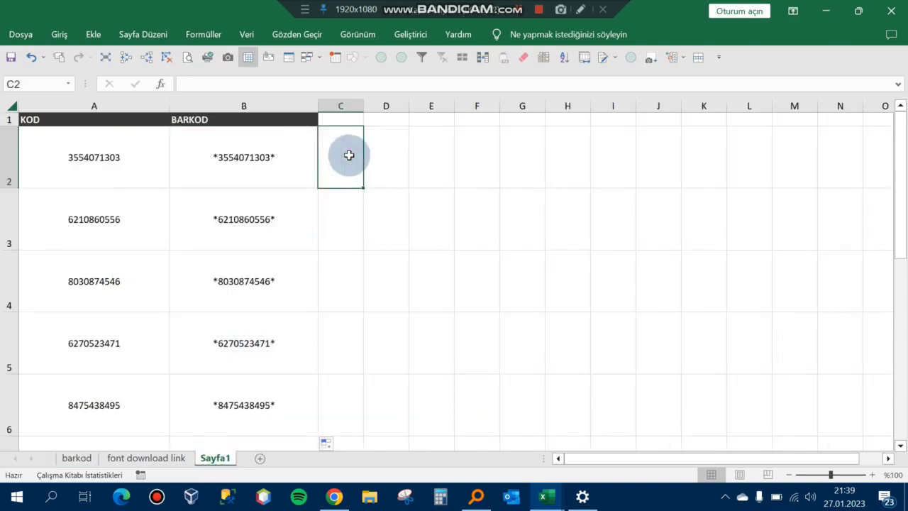
left_click(272, 147)
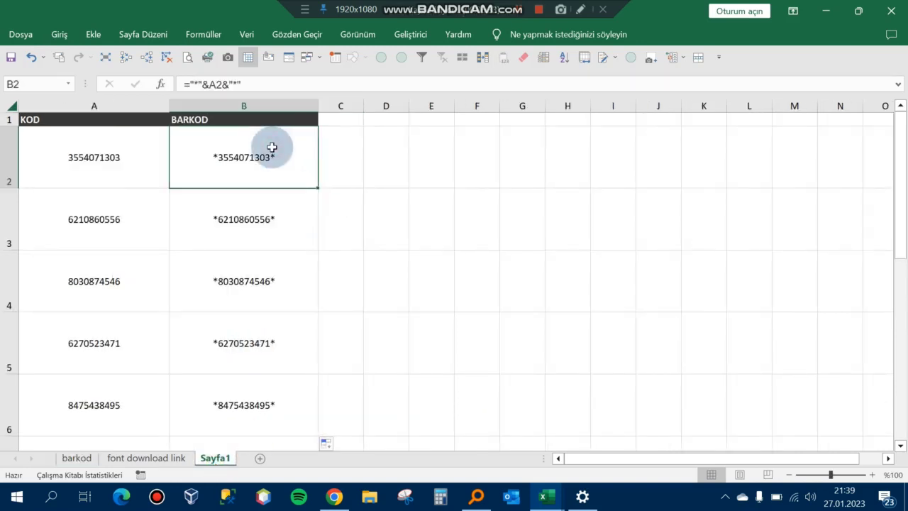
key("ctrl+shift+Down")
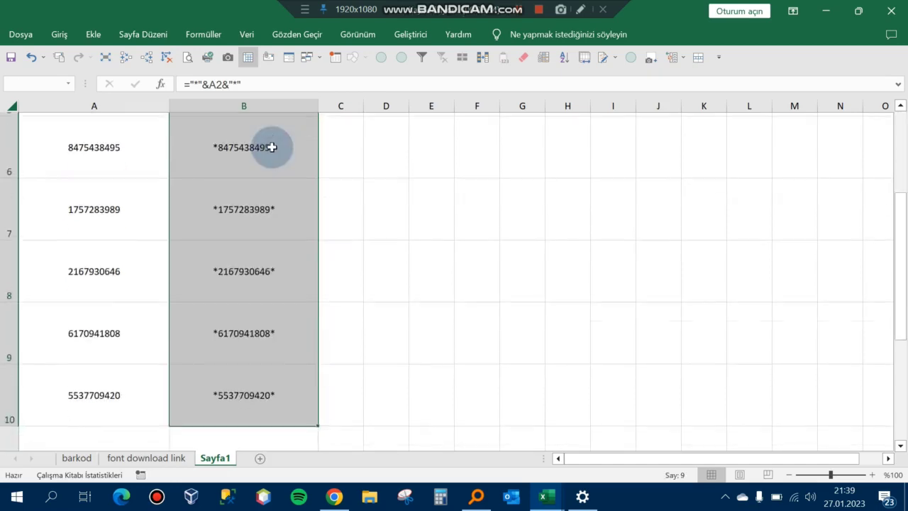
left_click_drag(901, 241, 520, 191)
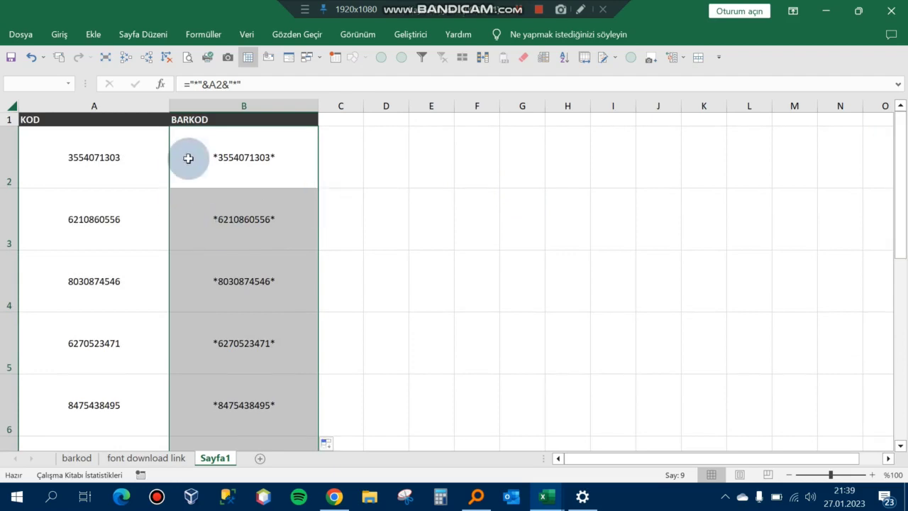
left_click(61, 34)
left_click(149, 62)
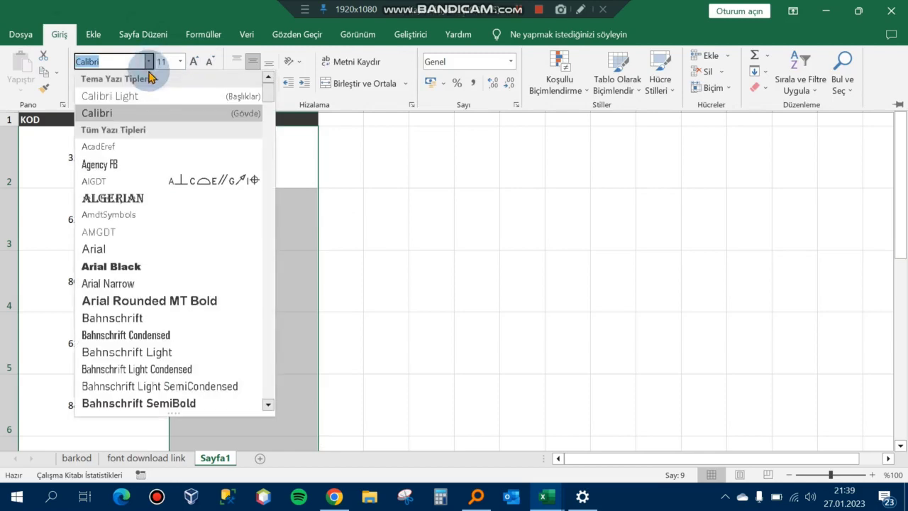
type("IDAHC39M Code")
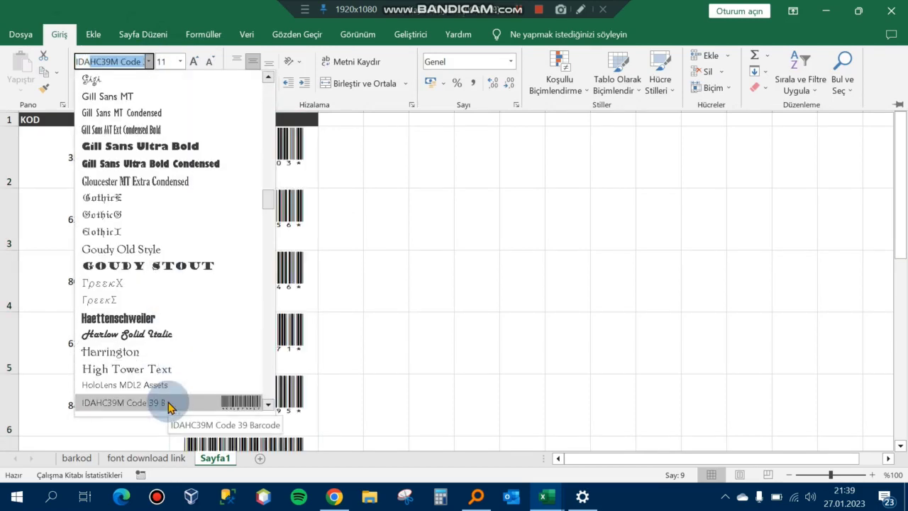
left_click(170, 405)
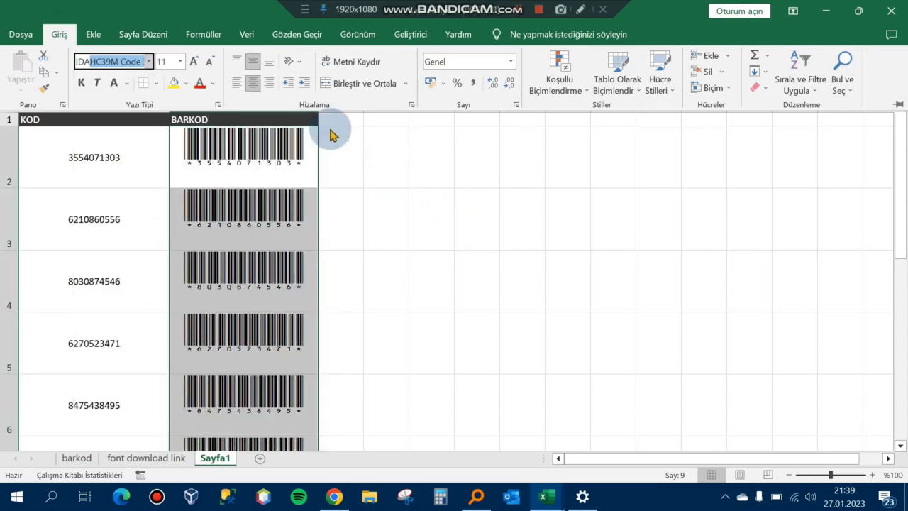
left_click(347, 145)
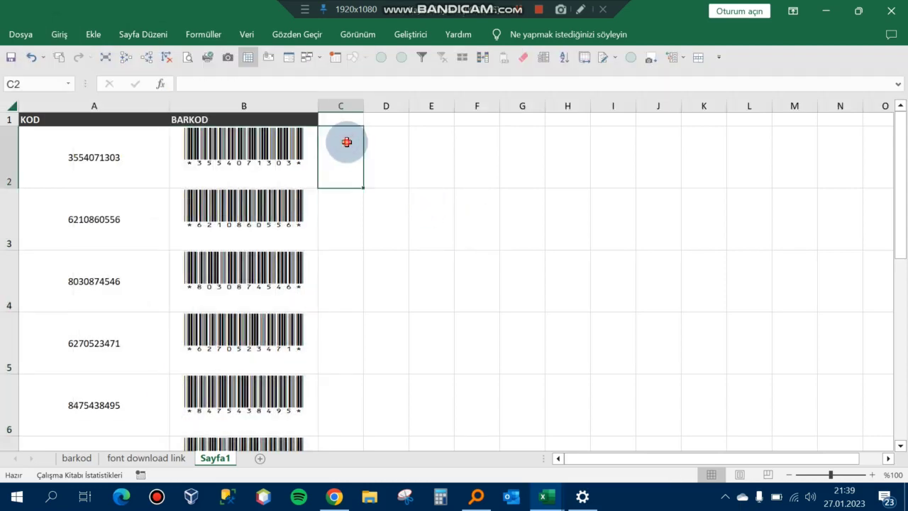
key("Right")
key("Left")
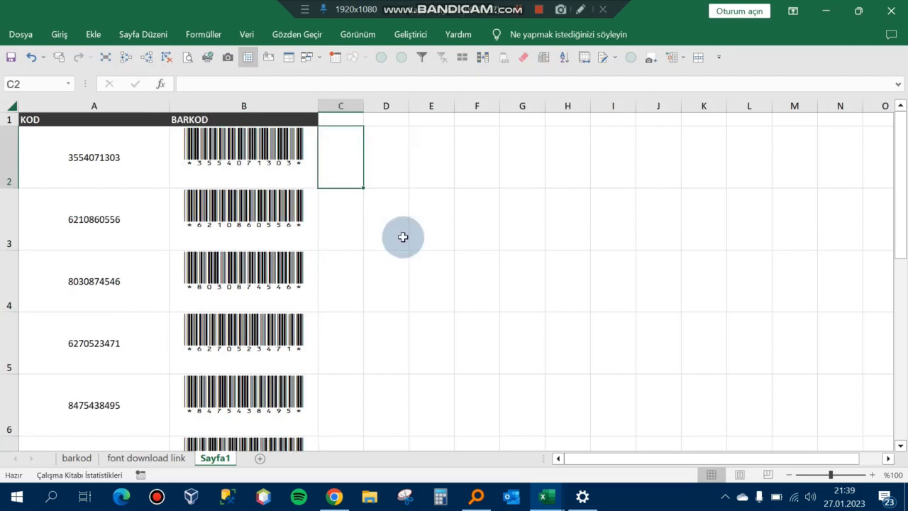
key("Left")
key("Right")
key("Right")
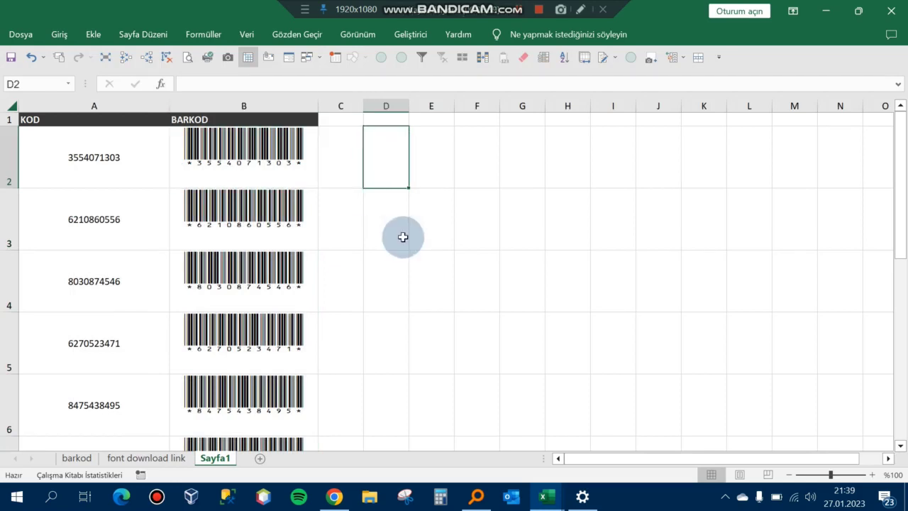
key("Left")
key("Left")
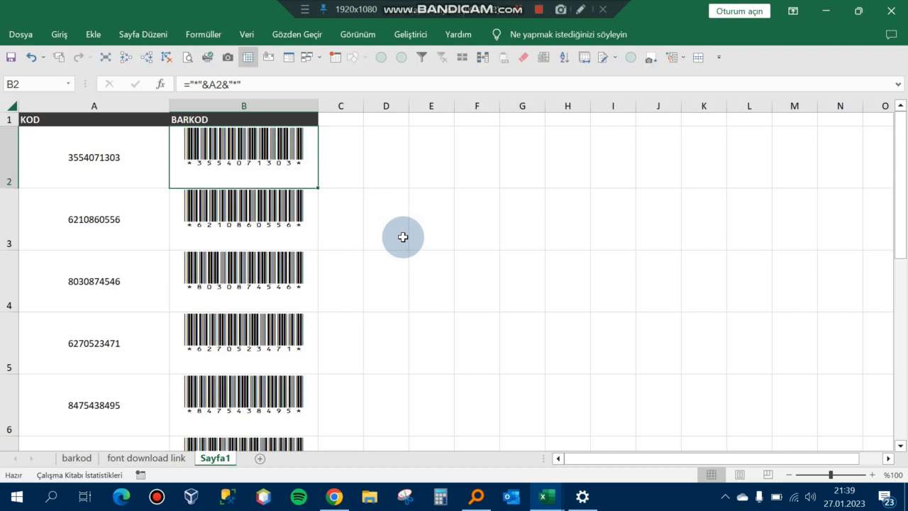
key("Down")
key("Up")
key("Down")
key("Up")
key("Down")
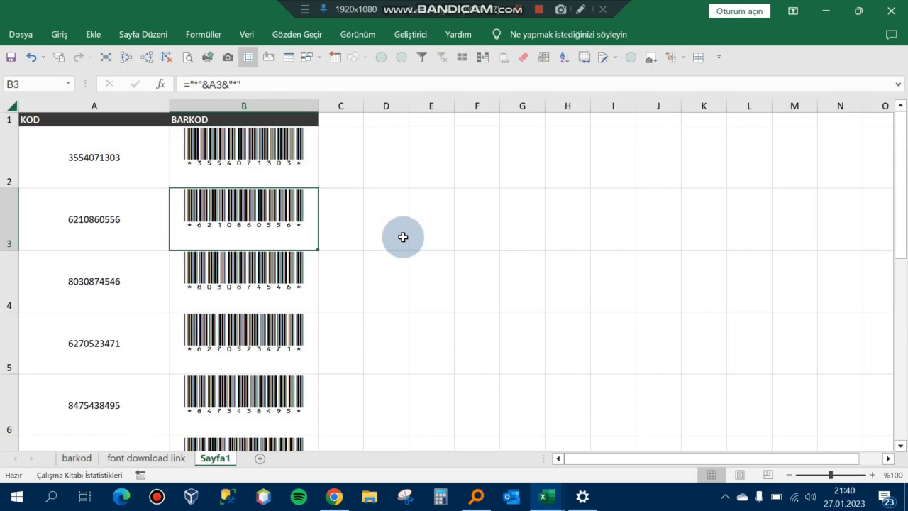
key("Up")
key("Down")
key("Up")
key("Right")
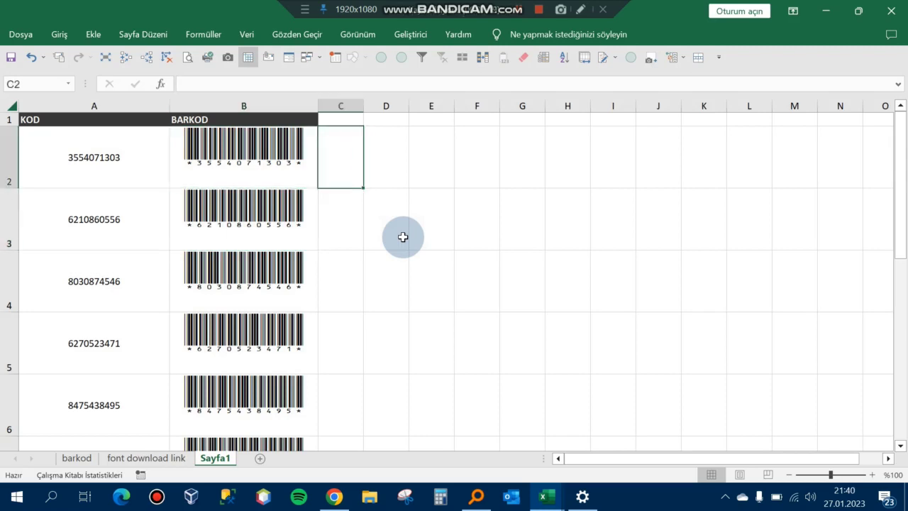
key("Left")
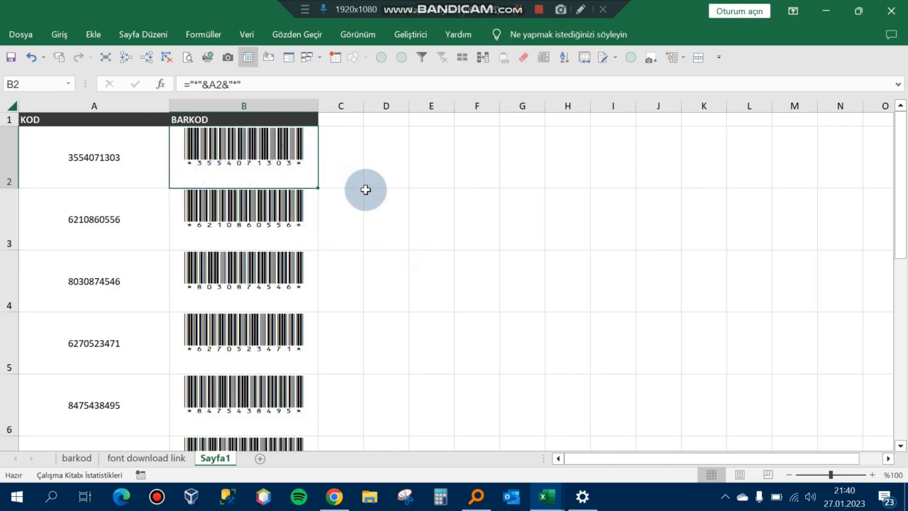
left_click(278, 199)
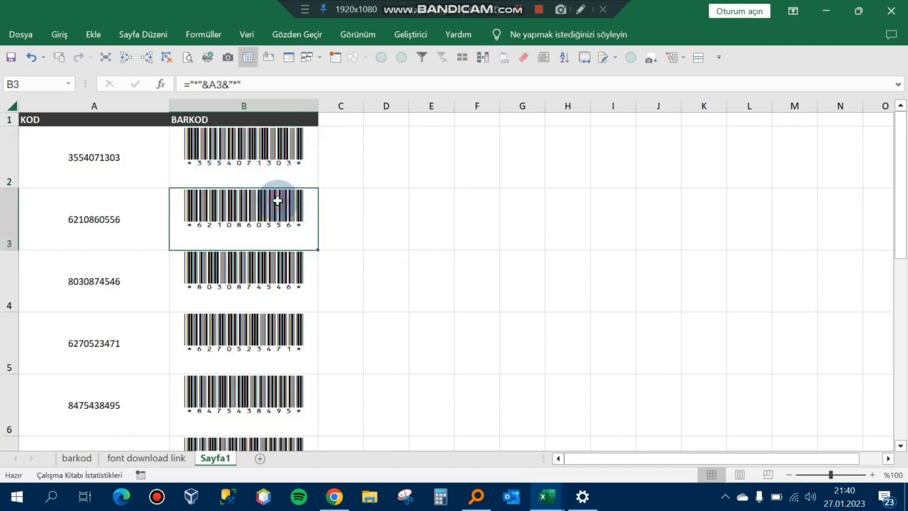
left_click(285, 268)
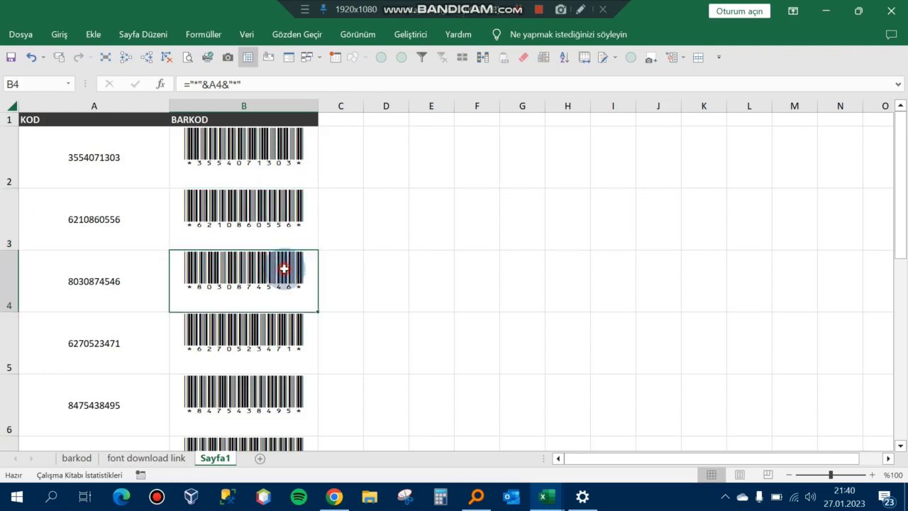
left_click(386, 158)
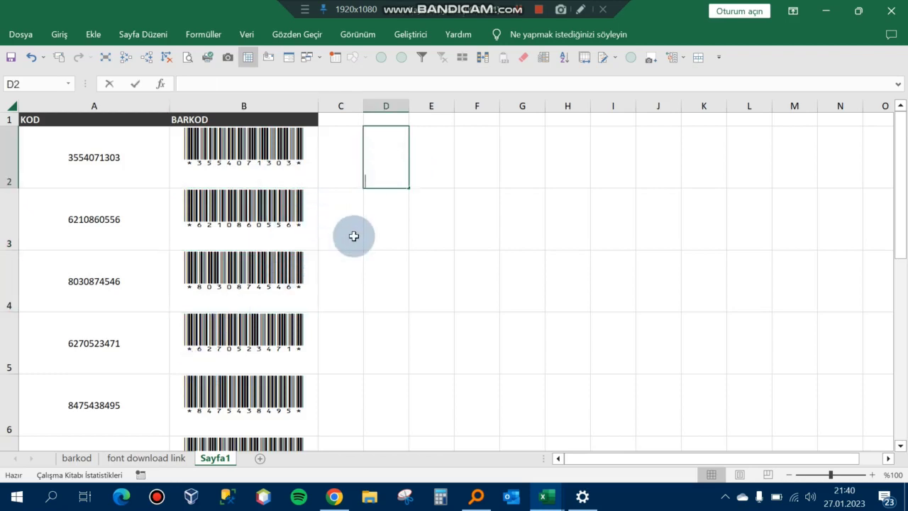
type("=for")
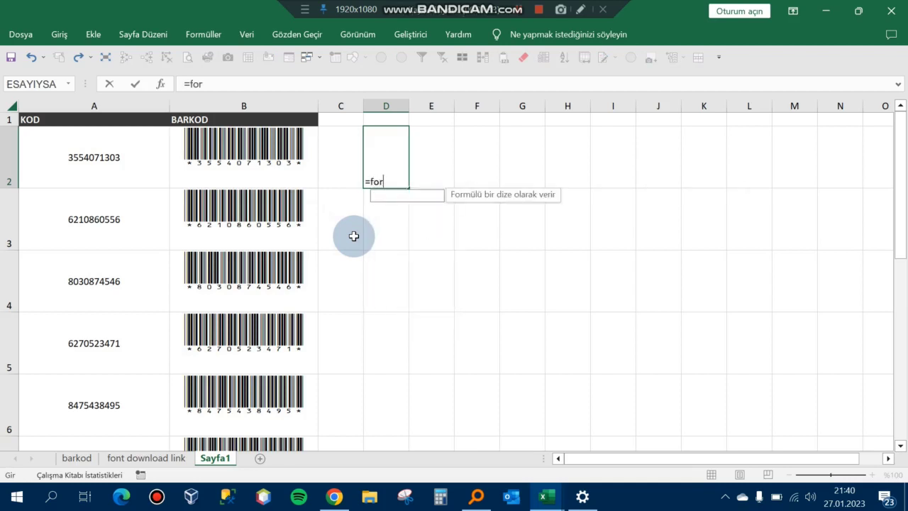
type("m")
key("Tab")
key("Left")
key("Left")
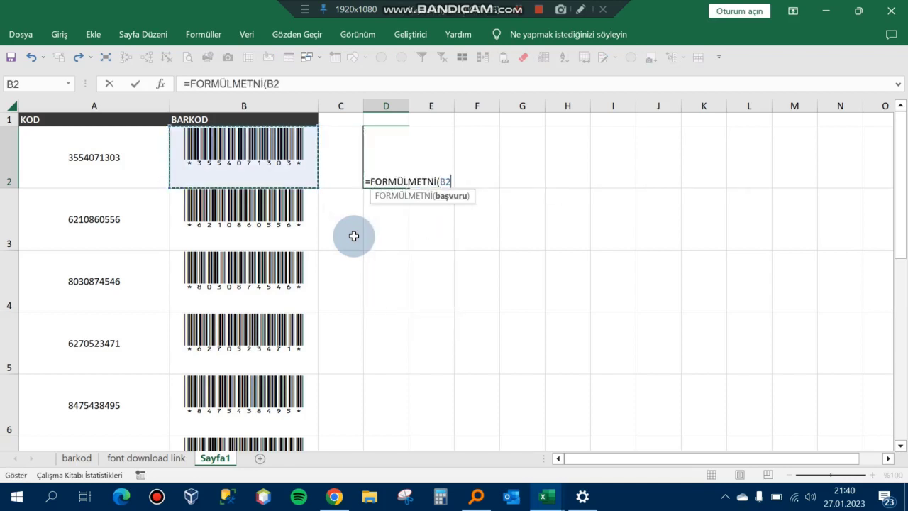
type(")")
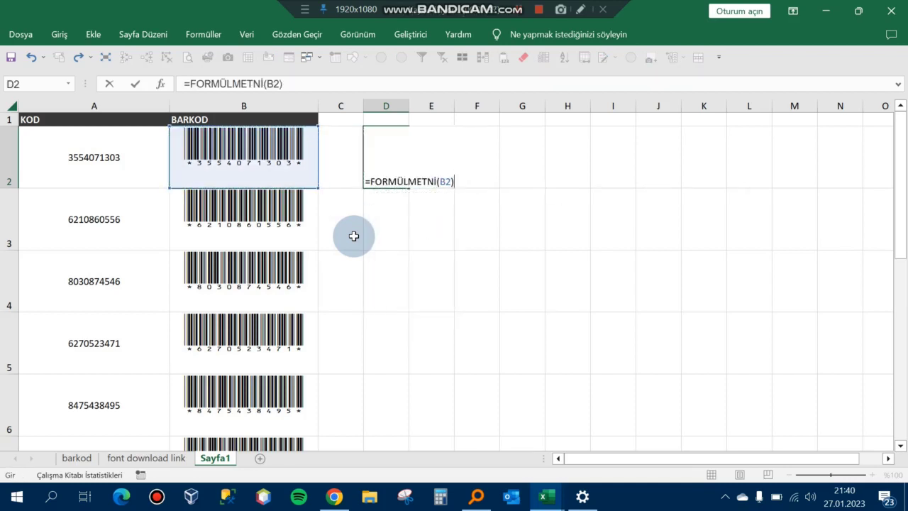
key("Return")
key("Up")
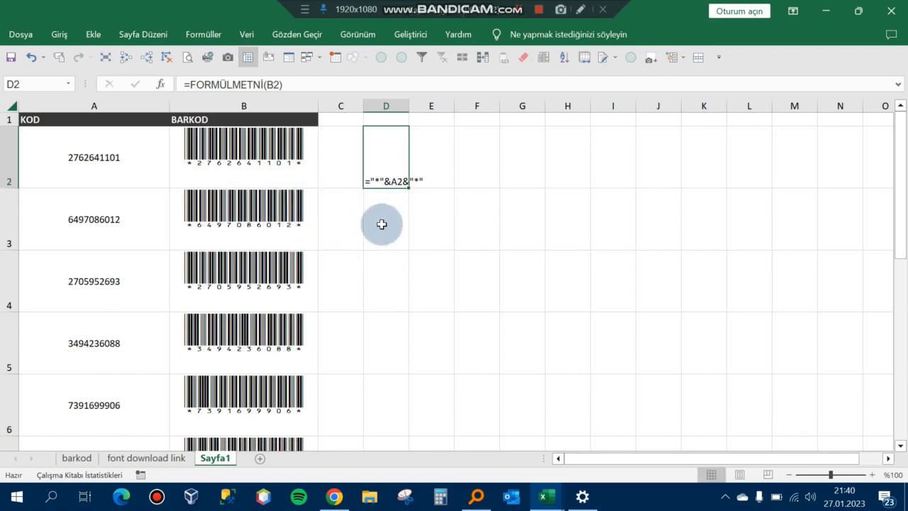
left_click(134, 151)
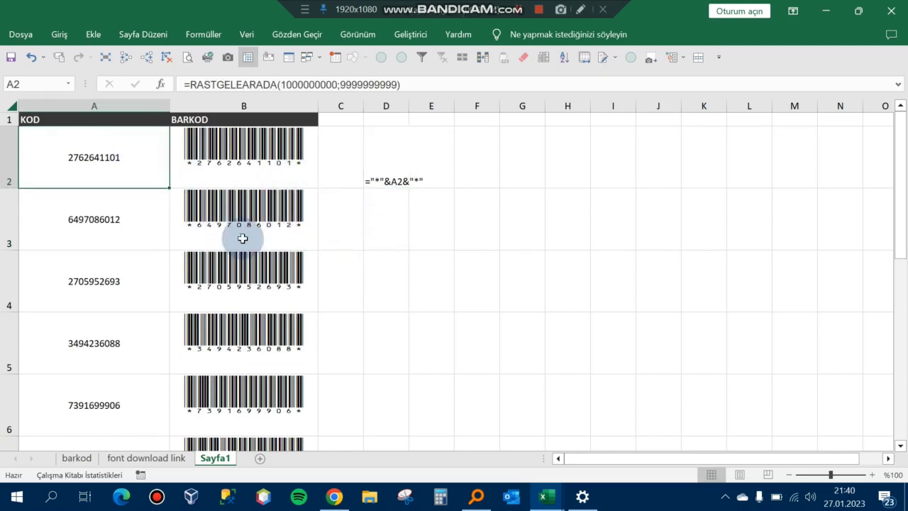
key("Down")
key("Down")
key("Down")
key("Up")
key("Up")
key("Up")
key("Down")
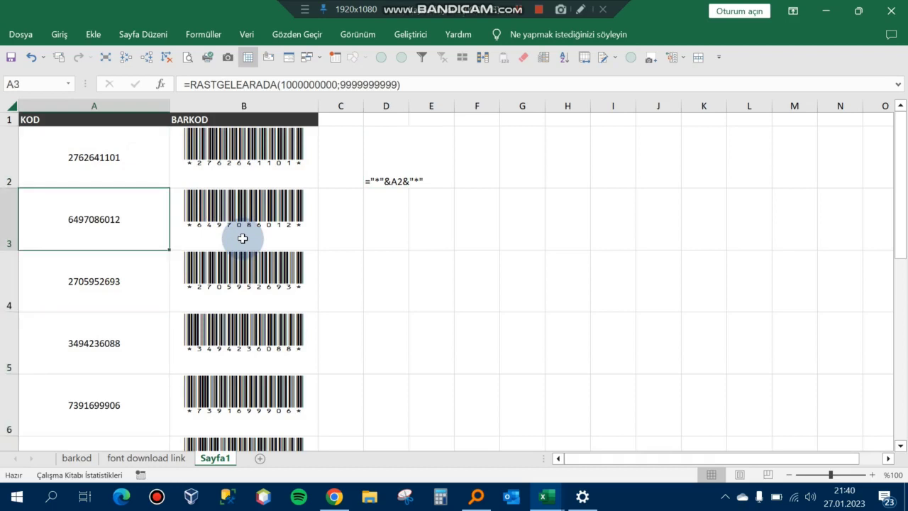
key("Down")
key("Up")
key("Up")
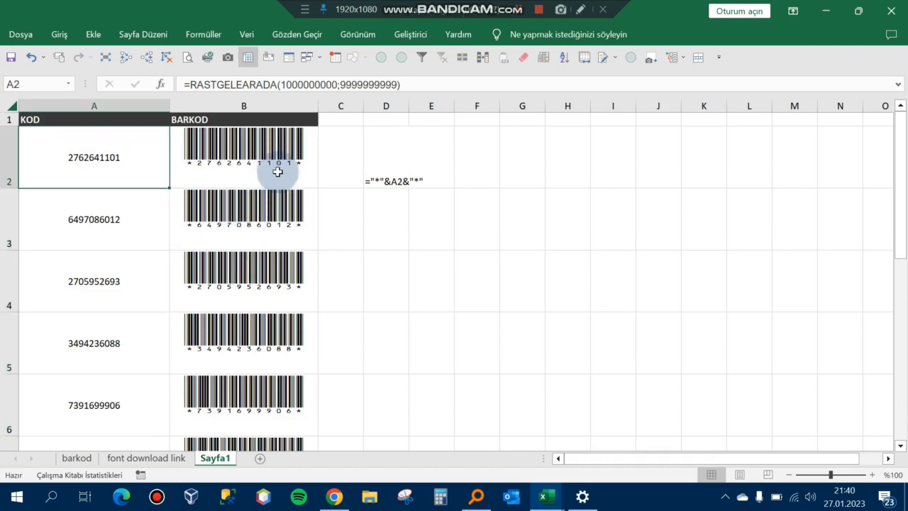
left_click(61, 35)
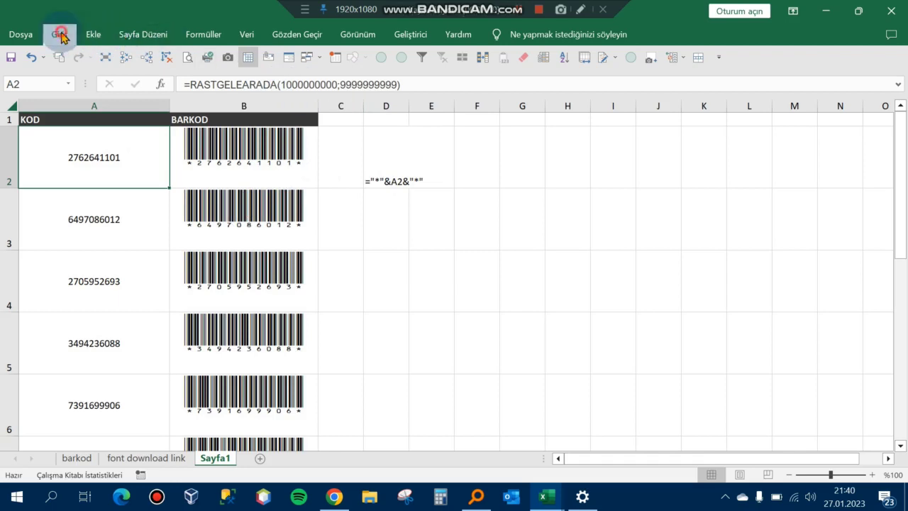
left_click(216, 36)
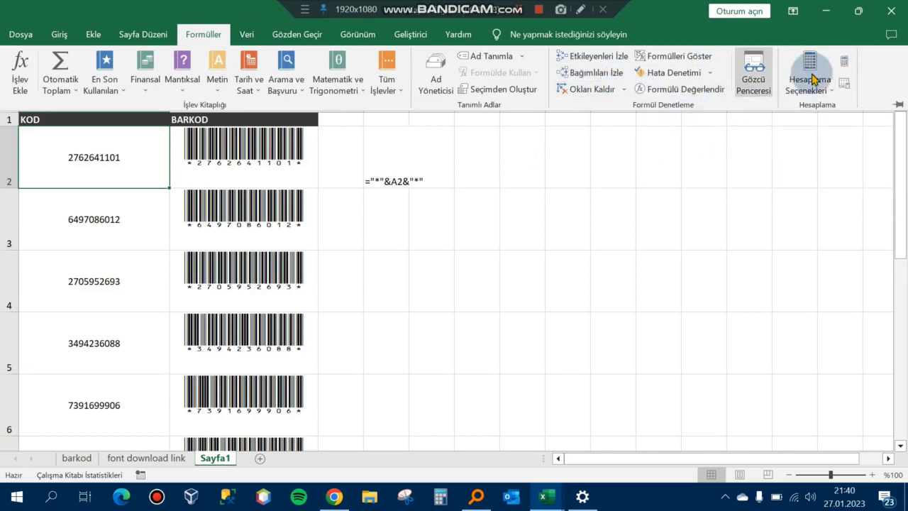
Recalculate the sheet with F9 to regenerate the random KOD codes
left_click(697, 169)
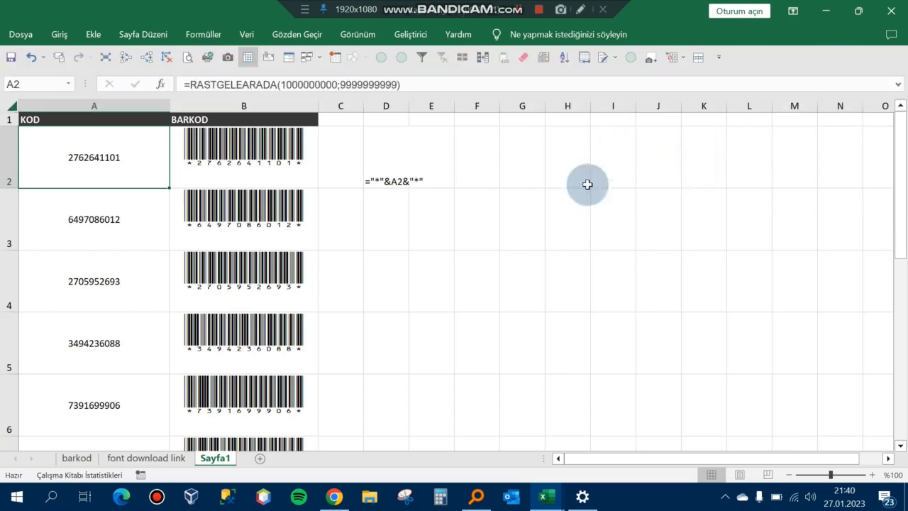
key("F9")
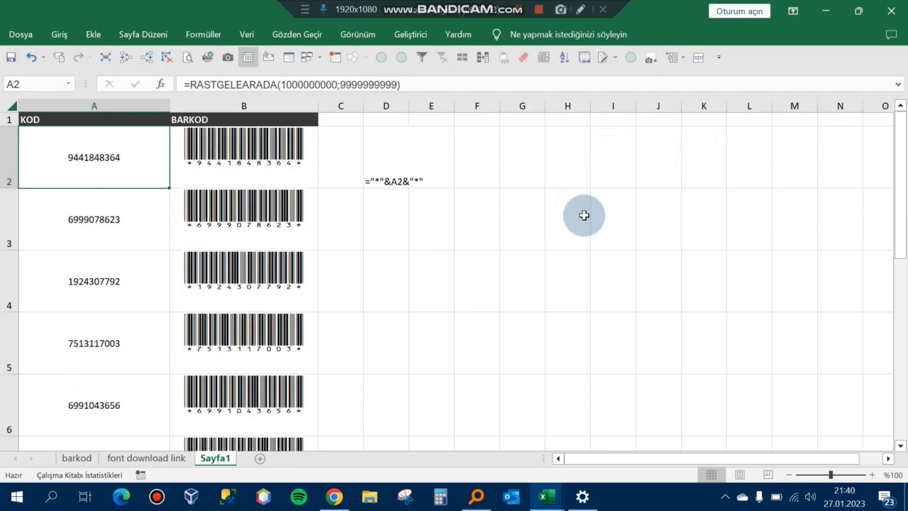
key("F9")
key("F9")
key("F9")
key("F9")
key("F9")
key("F9")
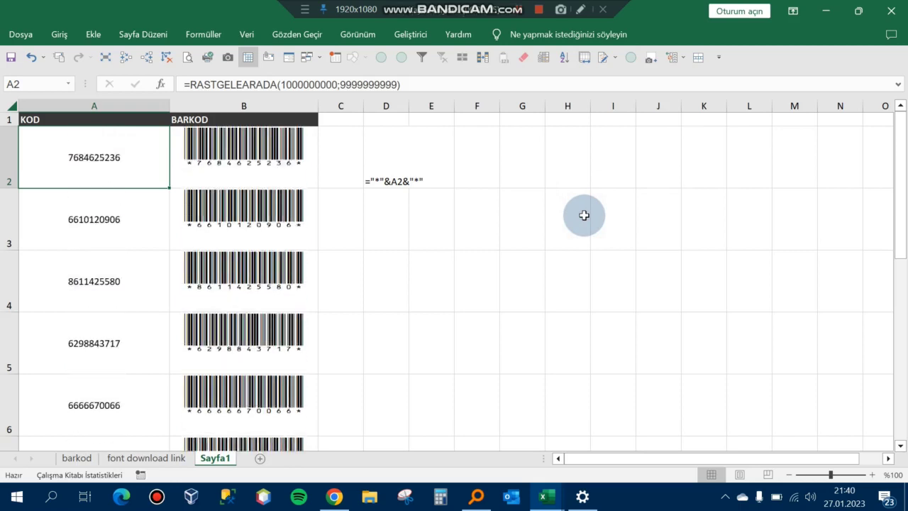
key("F9")
key("F9")
Copy A2:A10 and paste it back as values so the KOD codes stay fixed
left_click(110, 135)
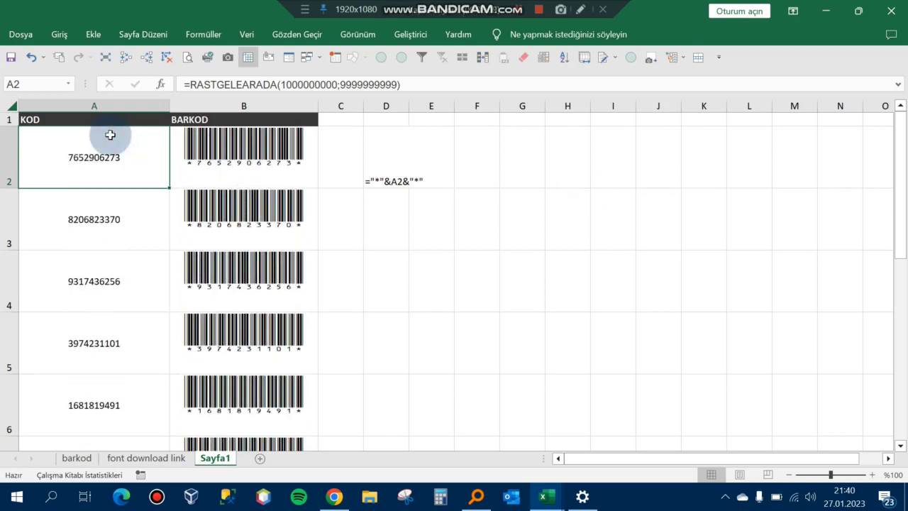
key("ctrl+shift+Down")
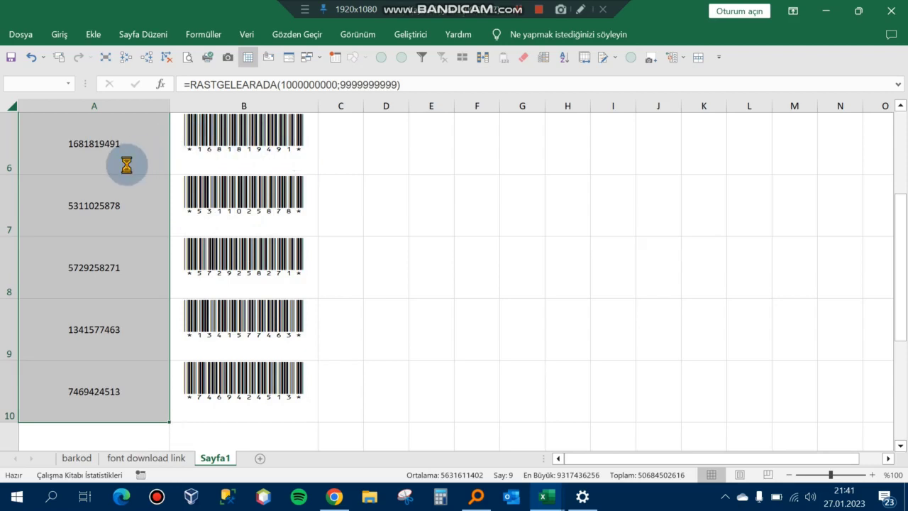
key("ctrl+c")
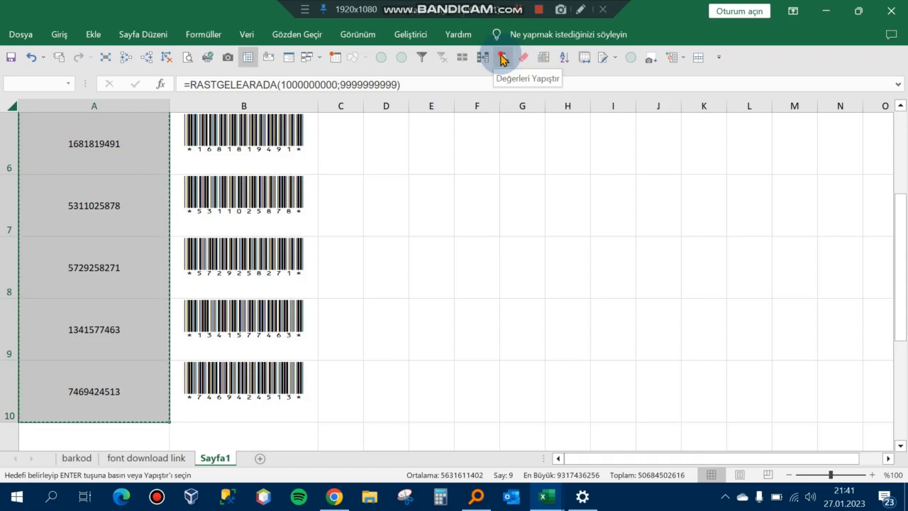
left_click(501, 59)
key("Escape")
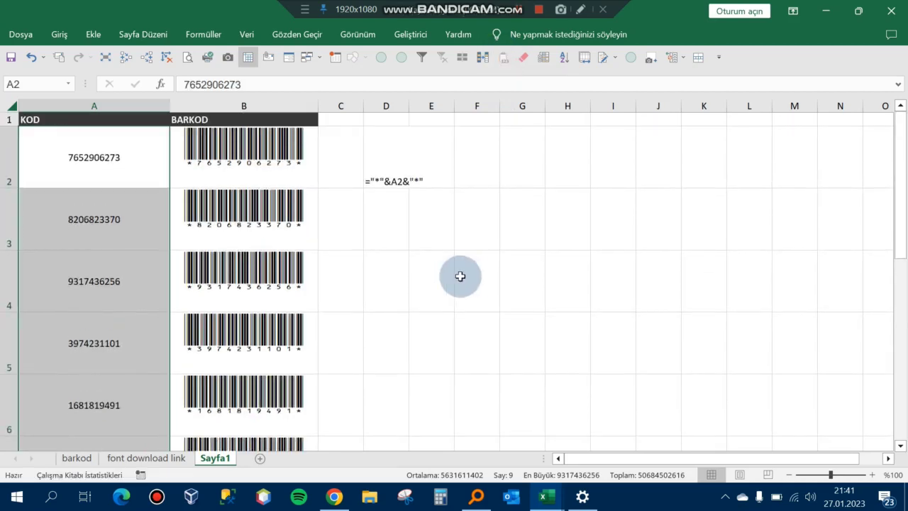
left_click(117, 162)
key("Right")
Enlarge the formula text in D2 by increasing its font size four times
key("Right")
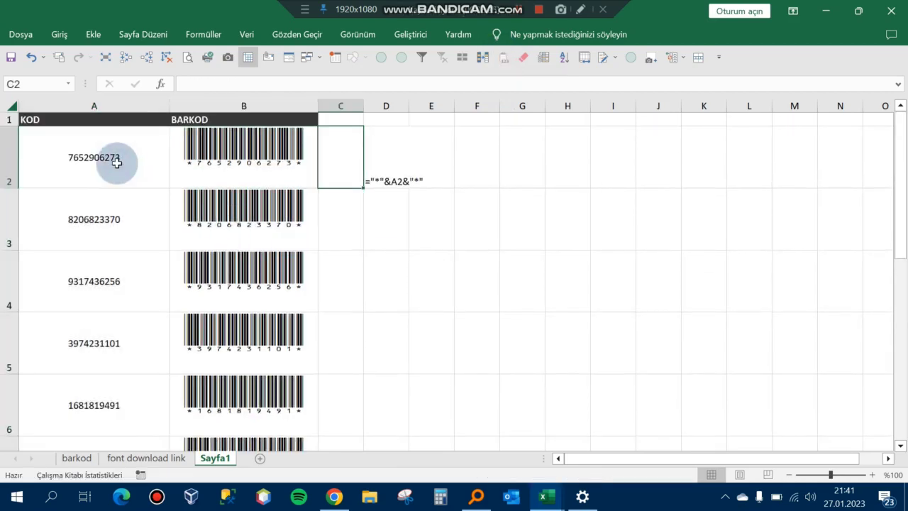
key("Right")
key("Right")
key("Right")
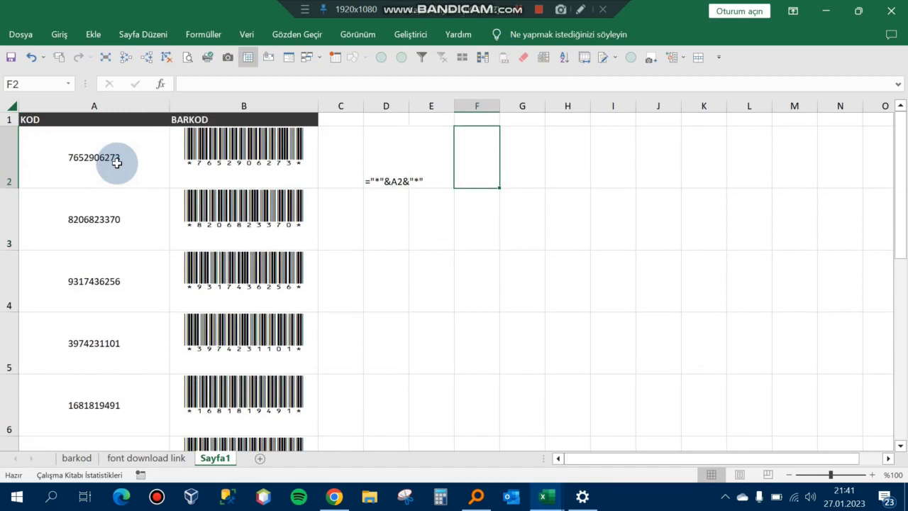
key("Left")
key("Left")
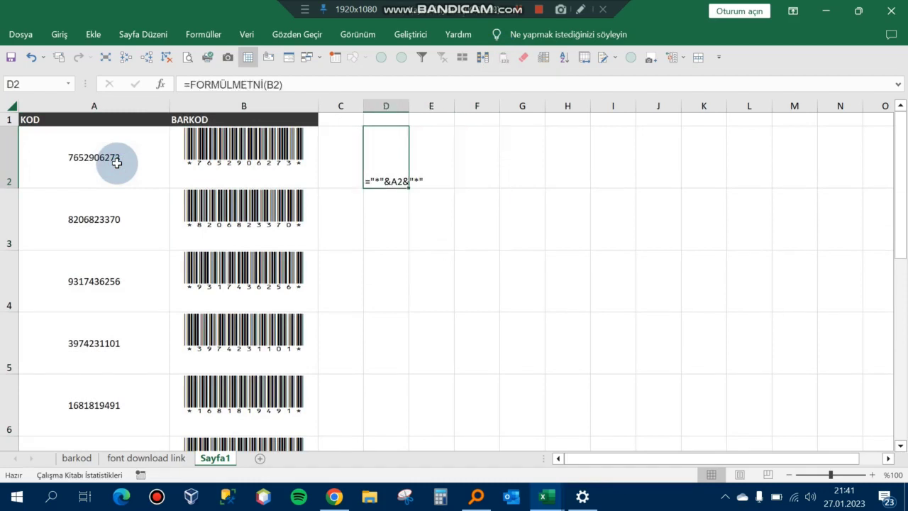
key("Left")
key("Left")
key("Right")
key("Right")
left_click(59, 35)
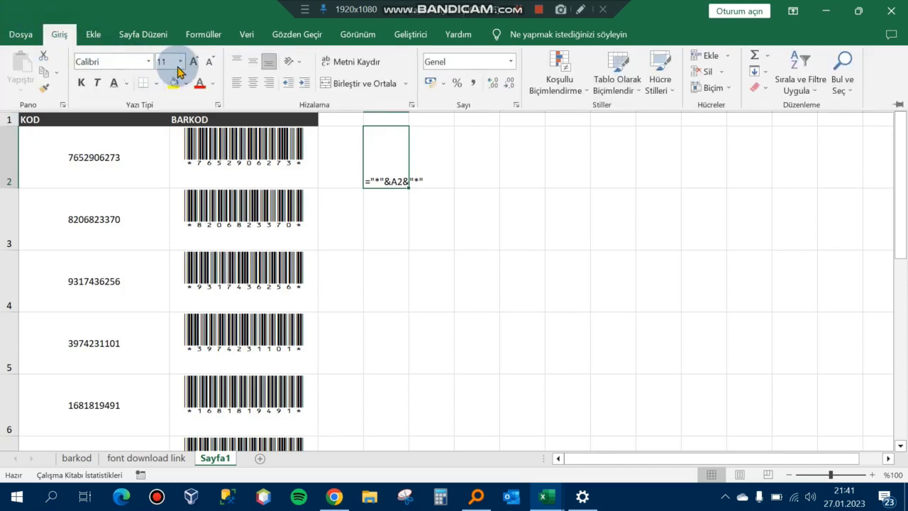
left_click(194, 62)
left_click(193, 63)
left_click(194, 62)
left_click(194, 62)
left_click(193, 62)
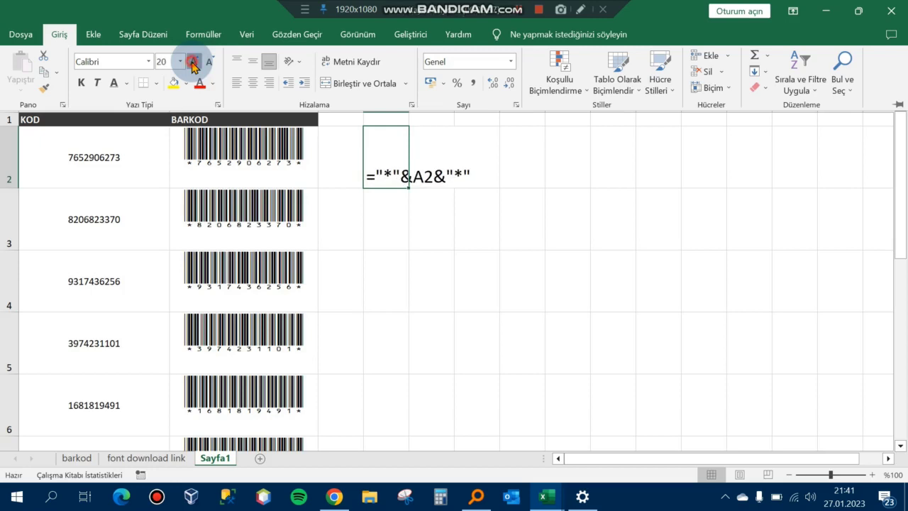
left_click(194, 63)
Switch to the 'font download link' sheet
left_click(416, 227)
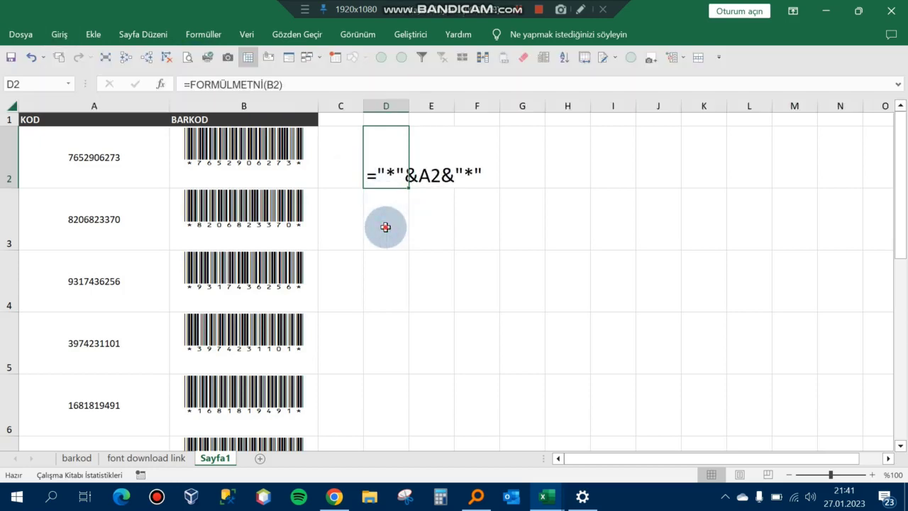
left_click(385, 227)
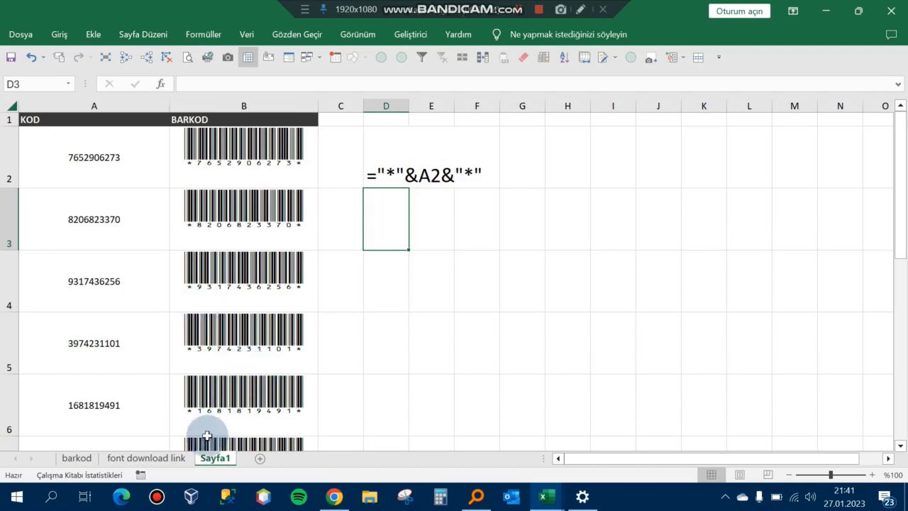
left_click(135, 459)
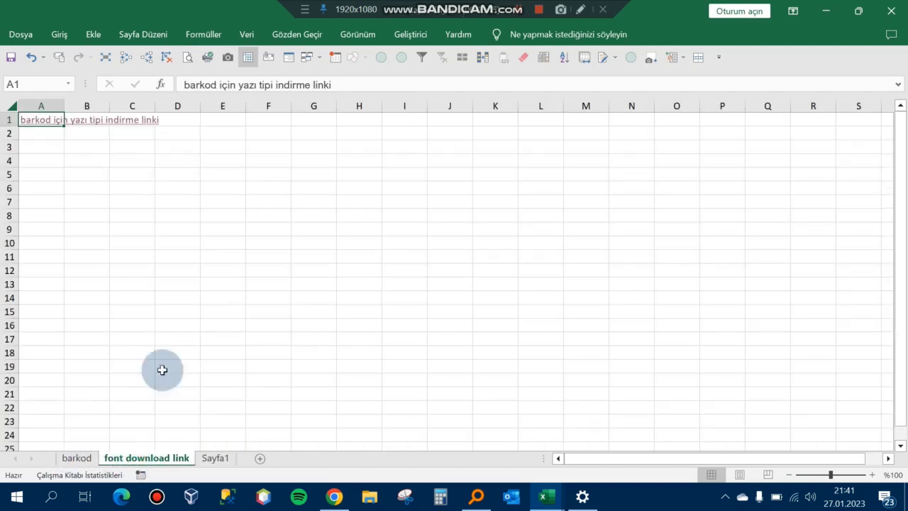
Switch to the barkod sheet with the barcode examples and notes
left_click(76, 459)
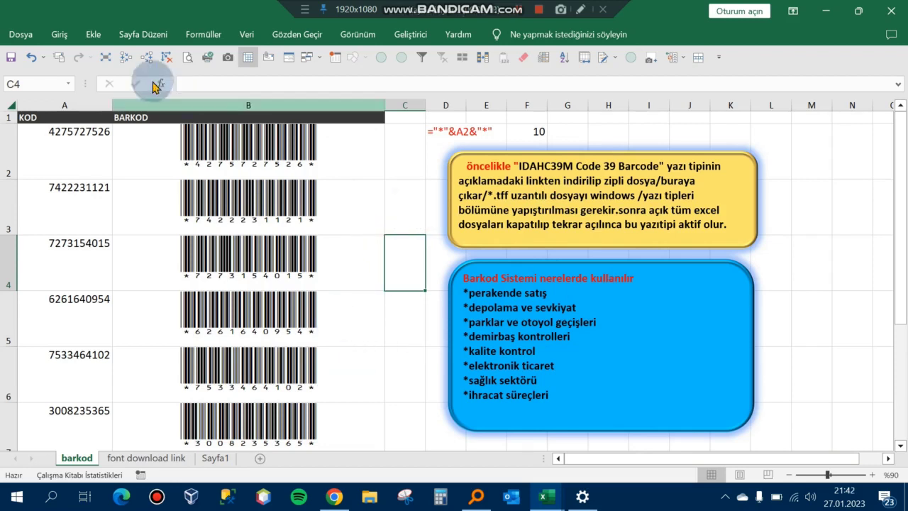
Look up the IDAHC39M Code font in the font list without applying it, then stop recording
left_click(59, 39)
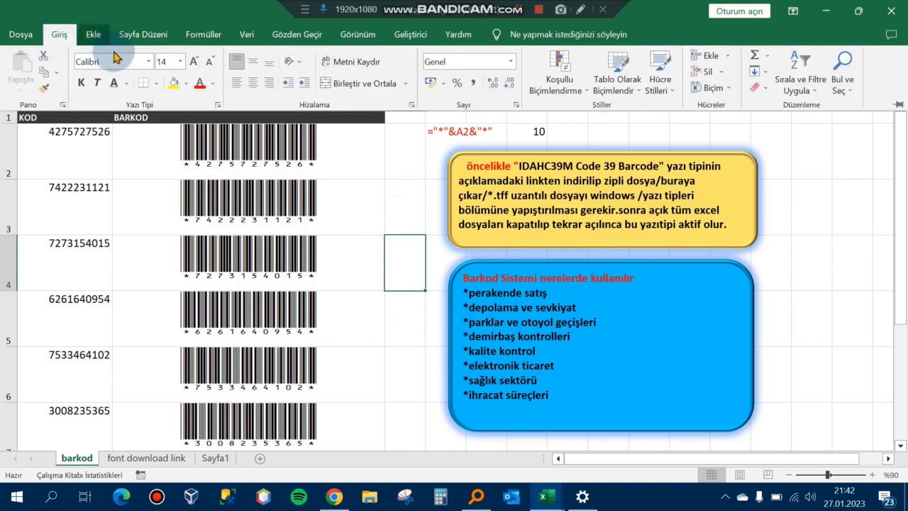
left_click(150, 63)
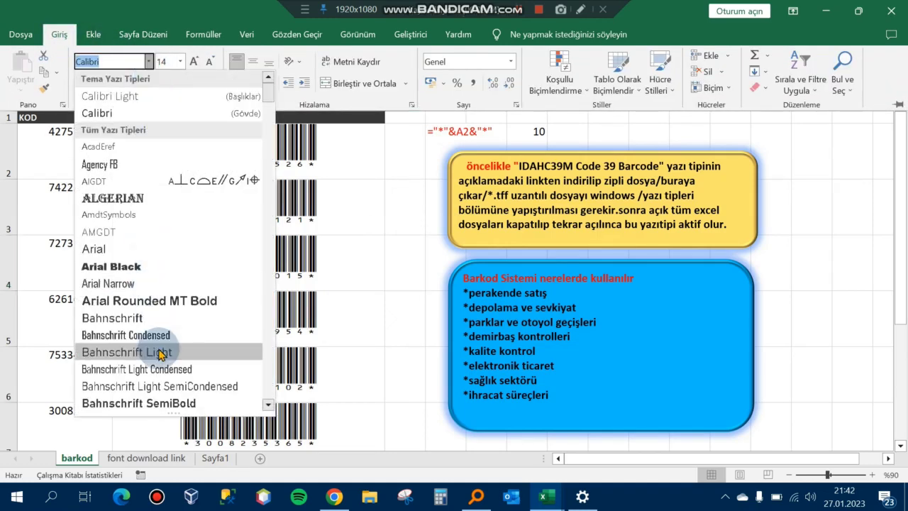
type("i")
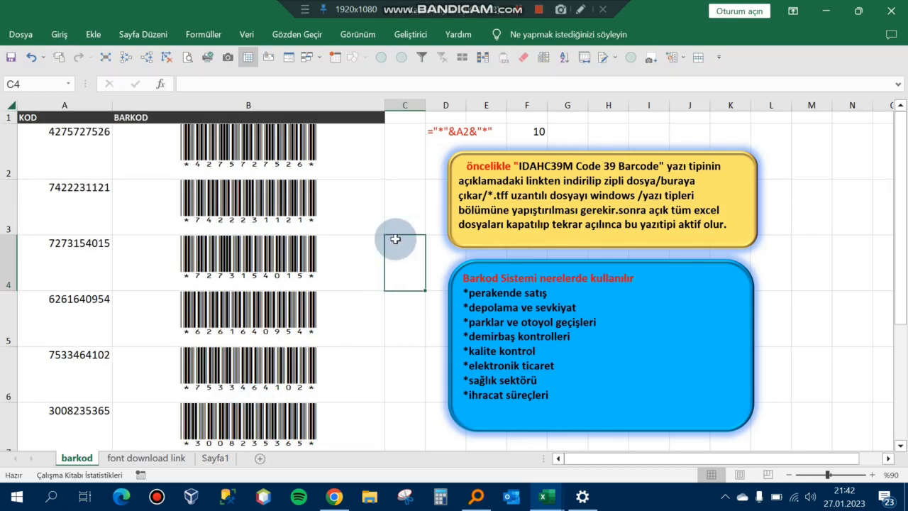
left_click(547, 11)
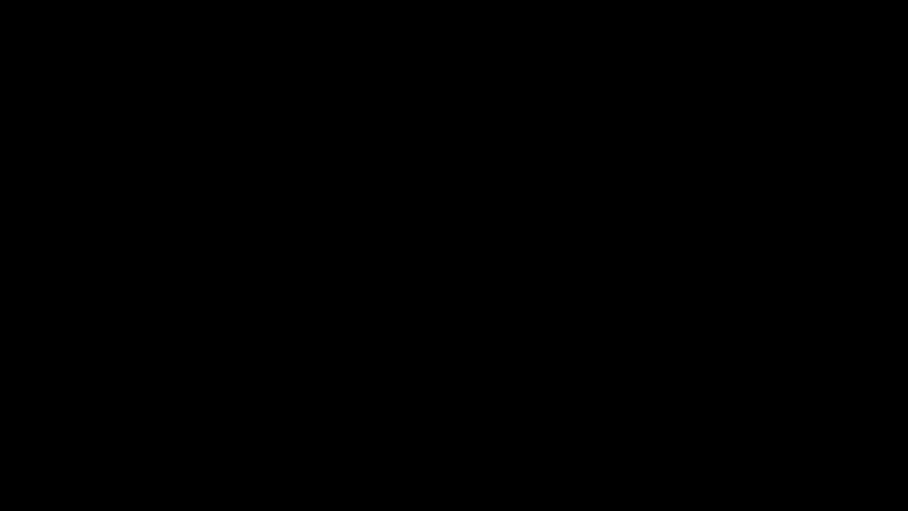